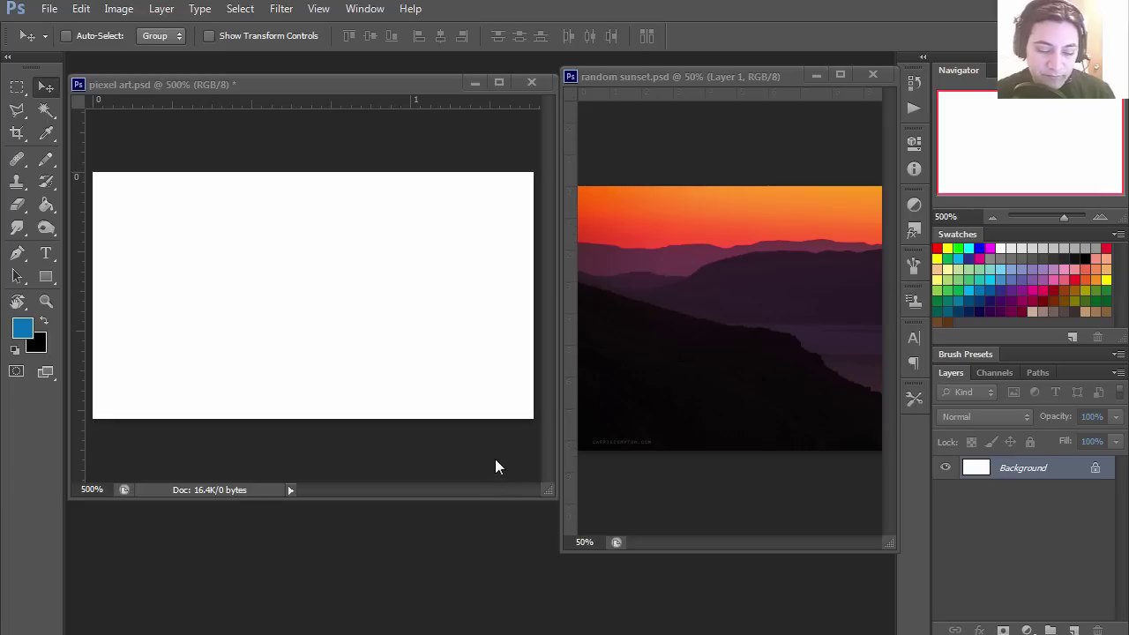
Activate the blank pixel art.psd canvas beside the random sunset.psd reference.
left_click(494, 458)
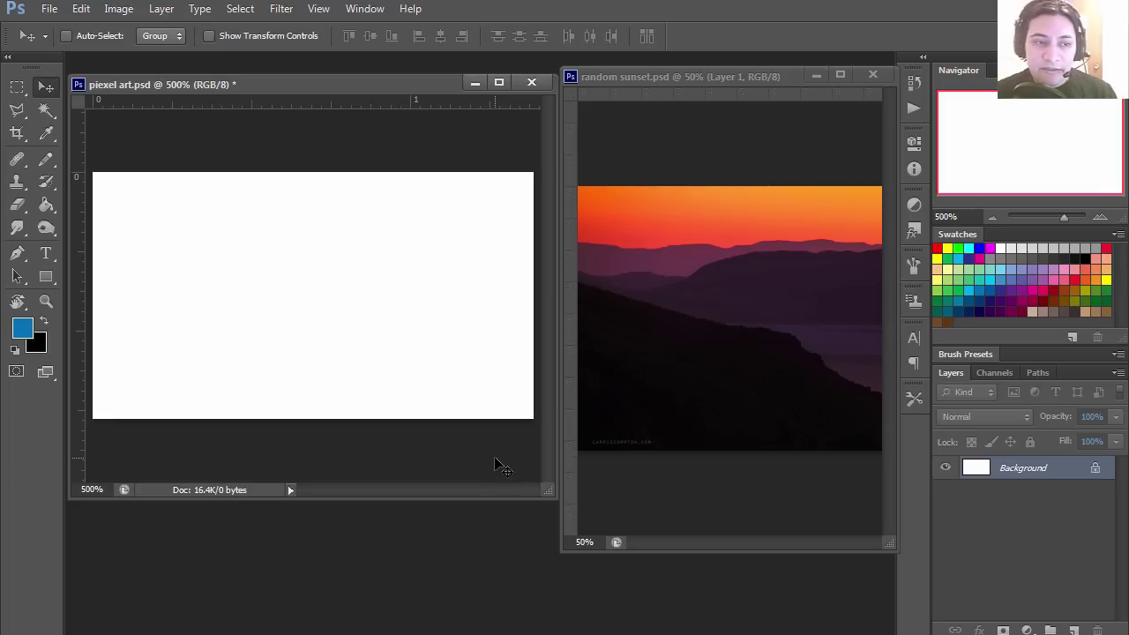
Move and enlarge the sunset reference window, then zoom the photo to 300%.
left_click(767, 77)
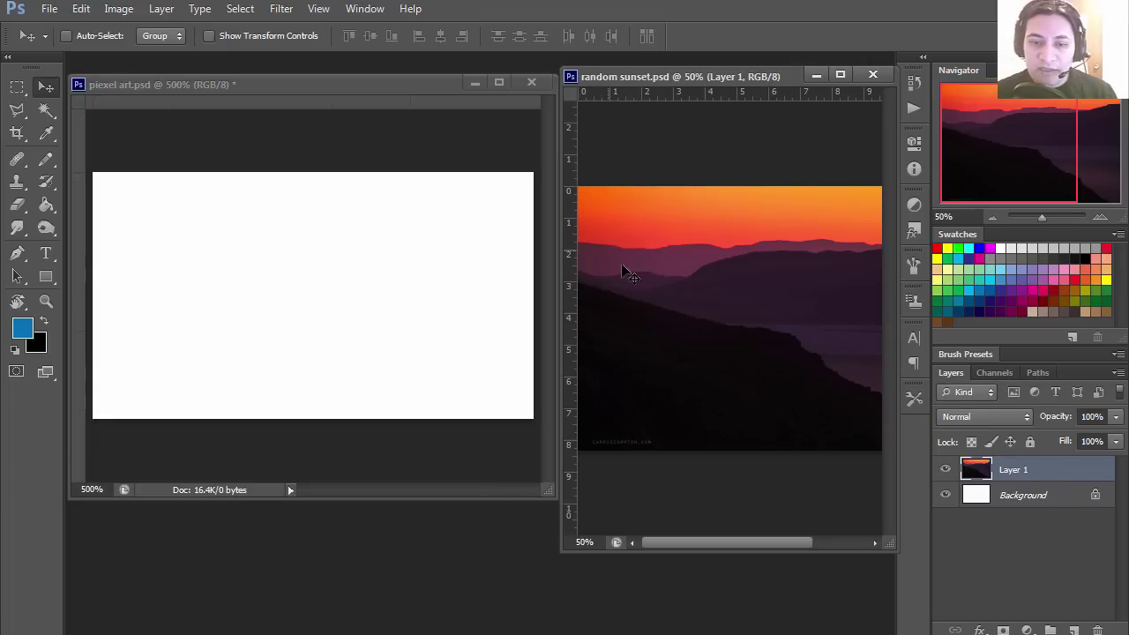
left_click_drag(668, 87, 424, 92)
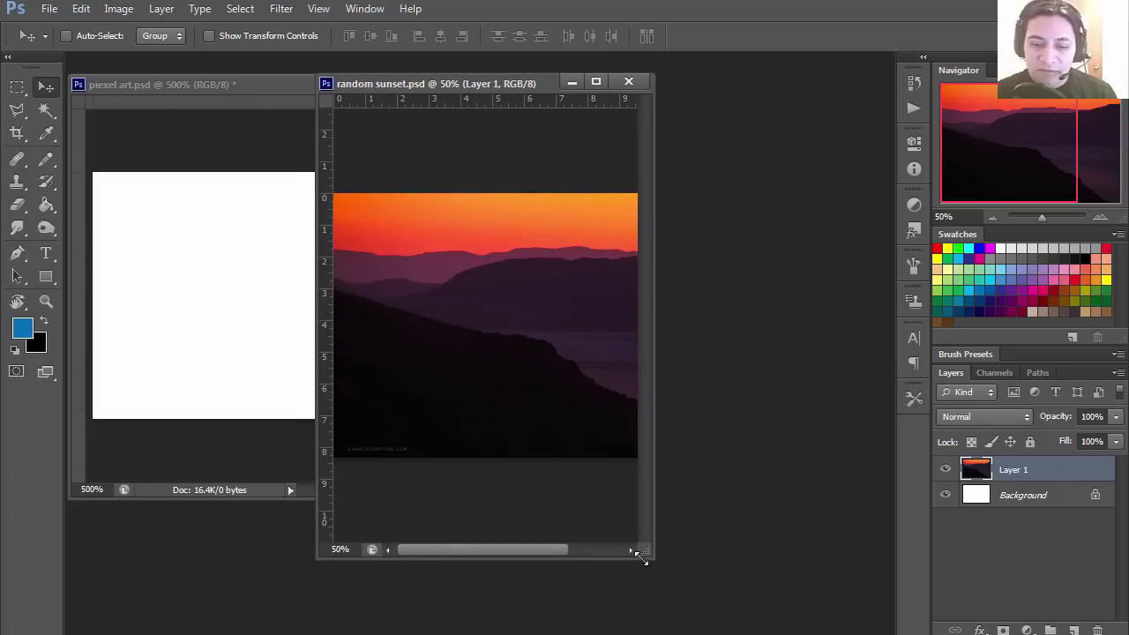
left_click_drag(657, 551, 852, 538)
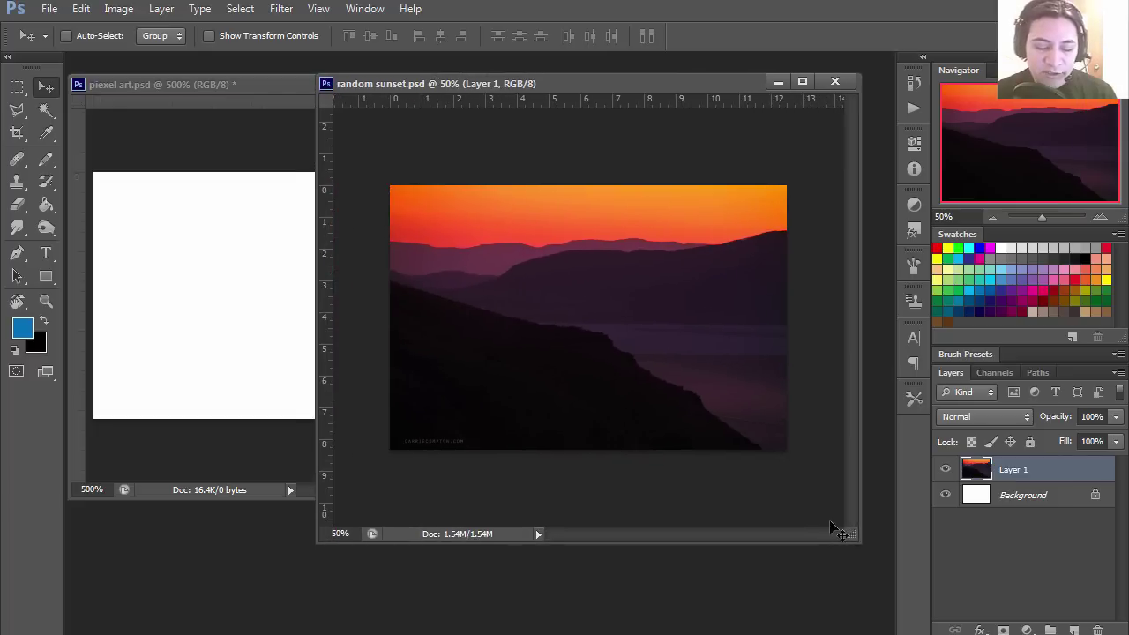
key("z")
left_click(515, 398)
left_click(484, 410)
left_click(441, 433)
left_click(432, 449)
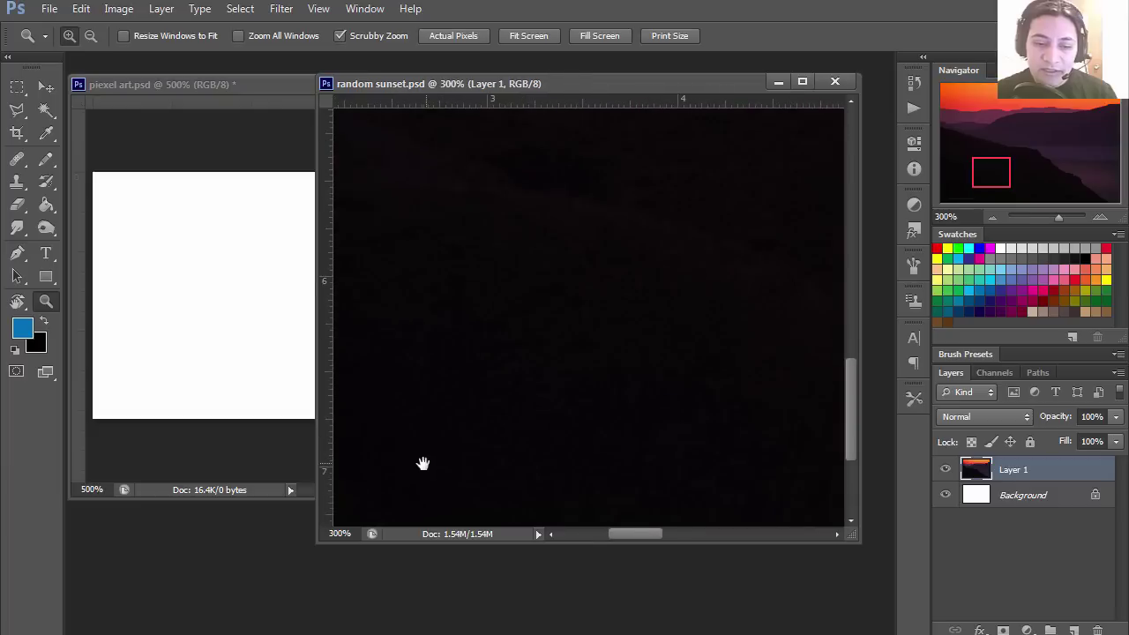
left_click_drag(423, 461, 653, 316)
Show rulers, view the photo at Actual Pixels, zoom out, and narrow the sunset window.
key("ctrl+r")
left_click_drag(455, 384, 574, 376)
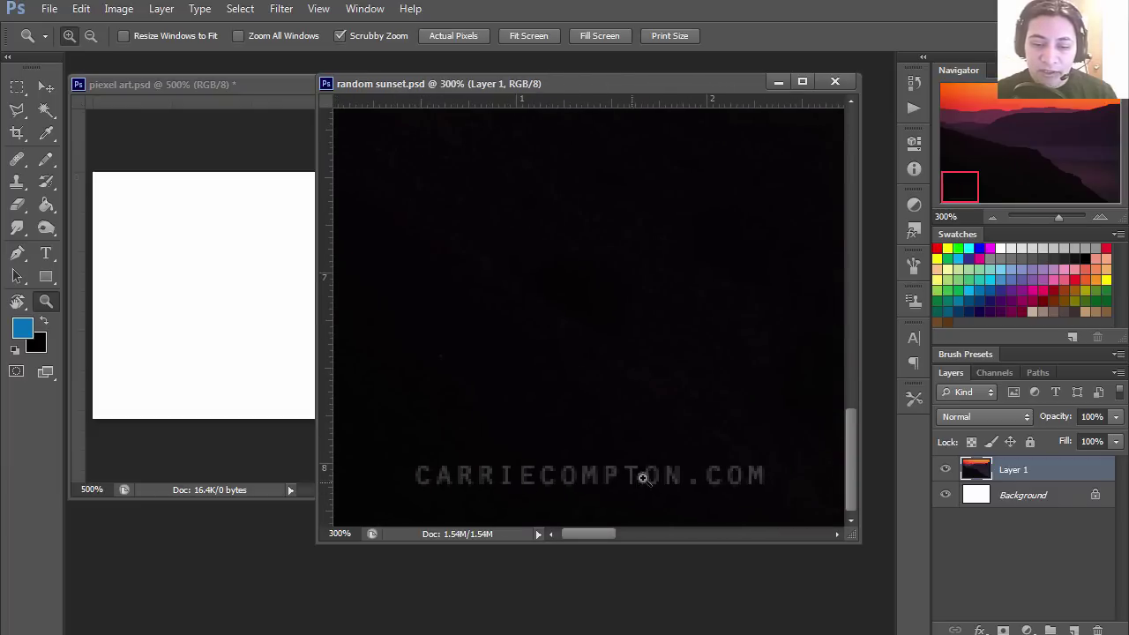
right_click(696, 353)
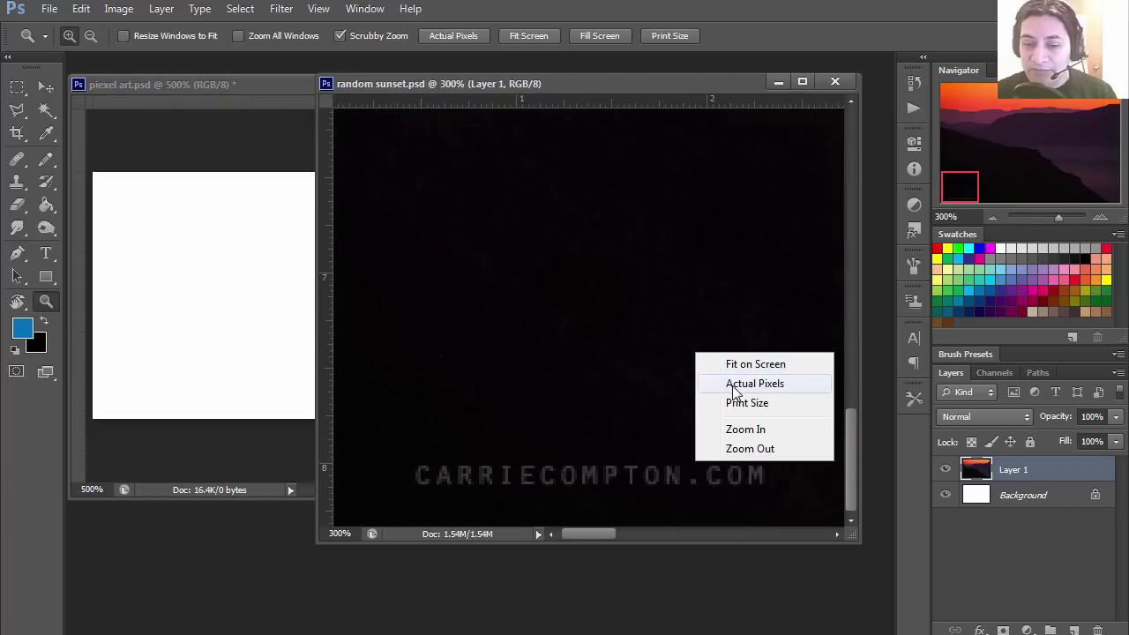
left_click(728, 385)
left_click_drag(693, 215, 635, 292)
left_click(618, 305, "alt")
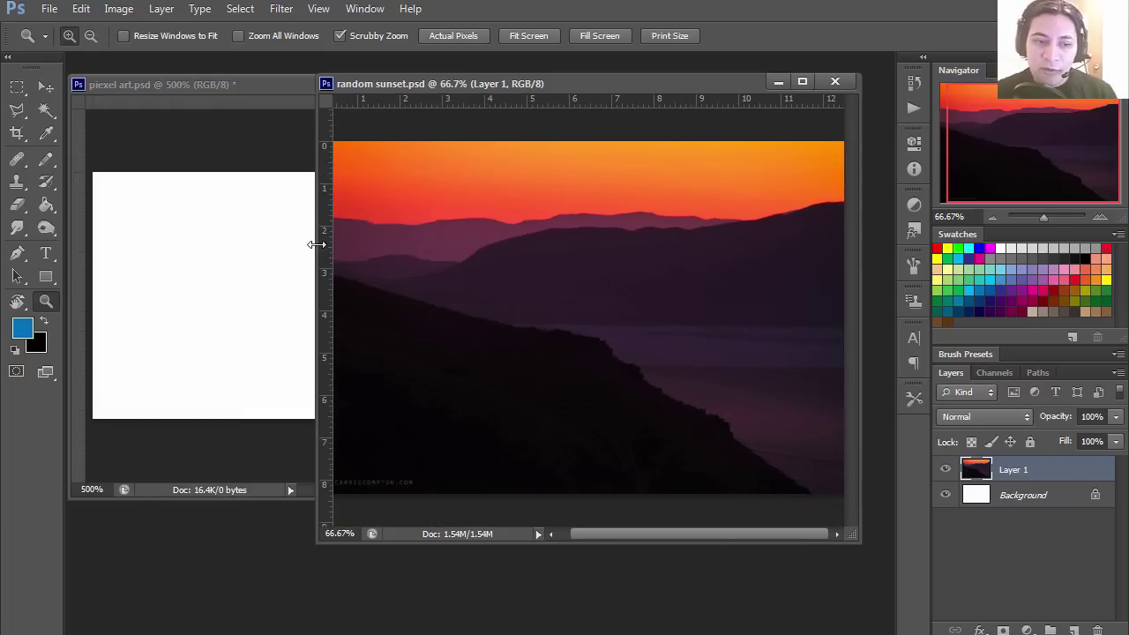
left_click_drag(316, 244, 606, 292)
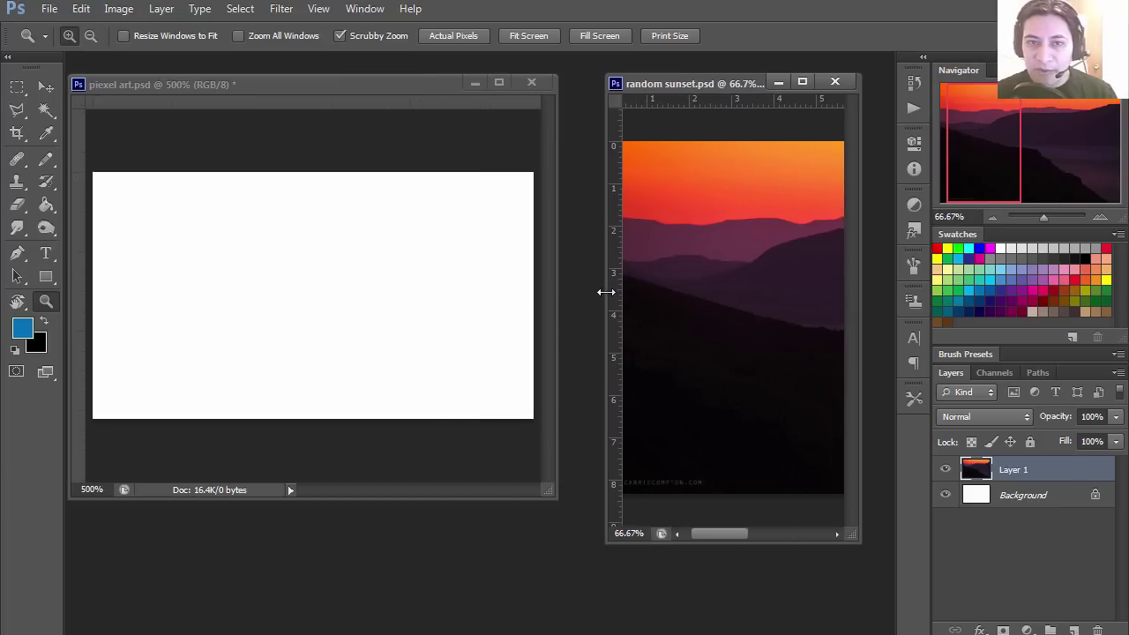
left_click_drag(606, 292, 577, 293)
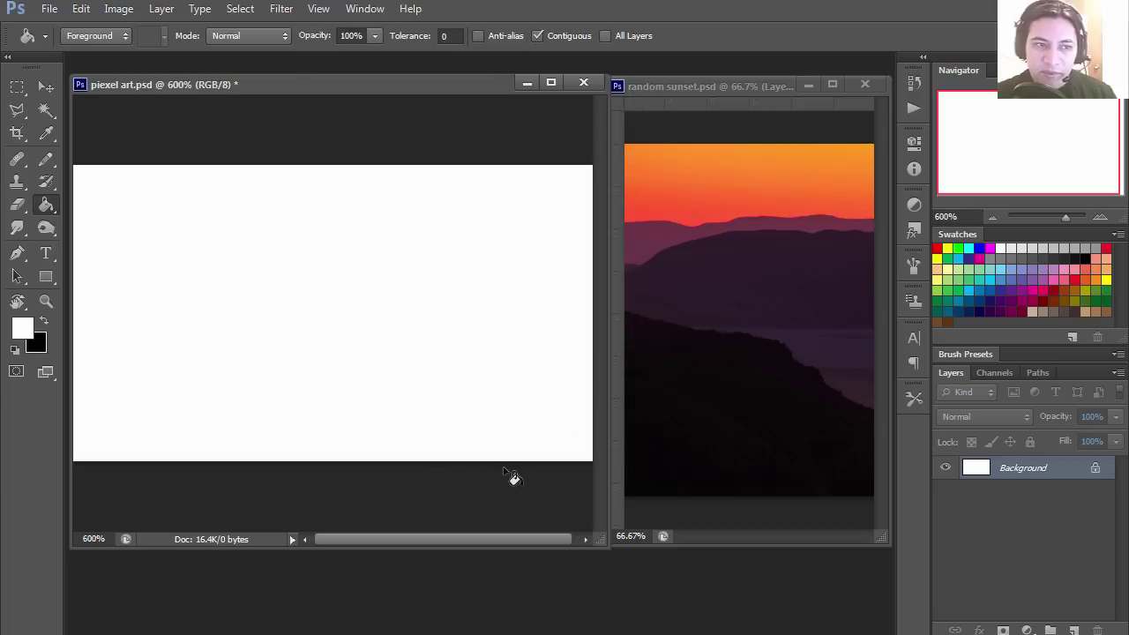
left_click(134, 11)
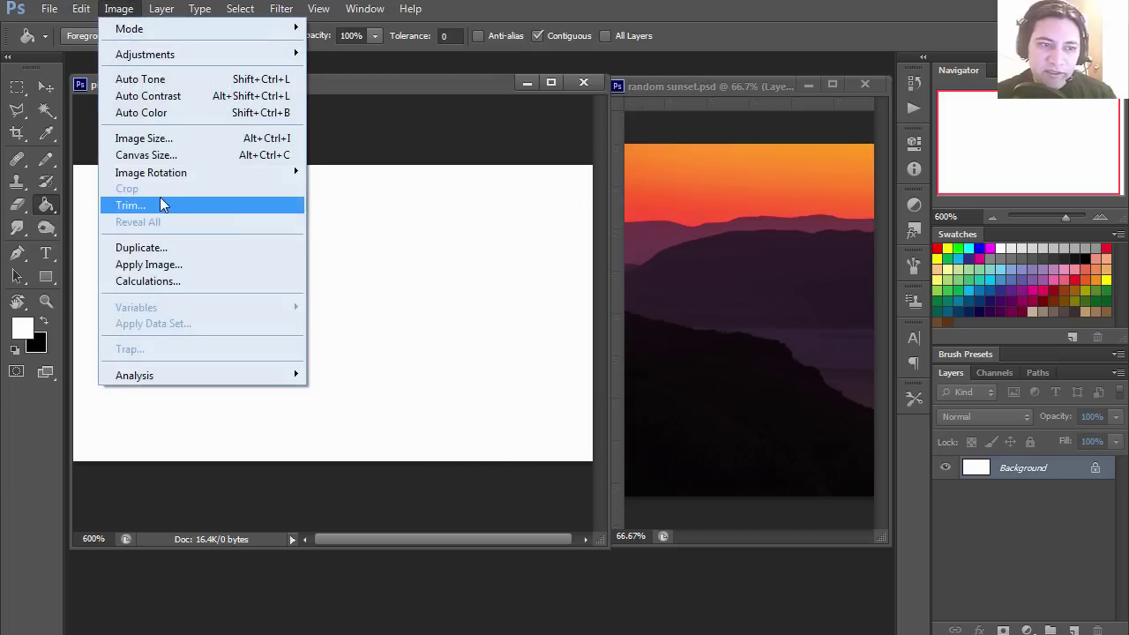
left_click(145, 139)
left_click_drag(557, 88, 320, 118)
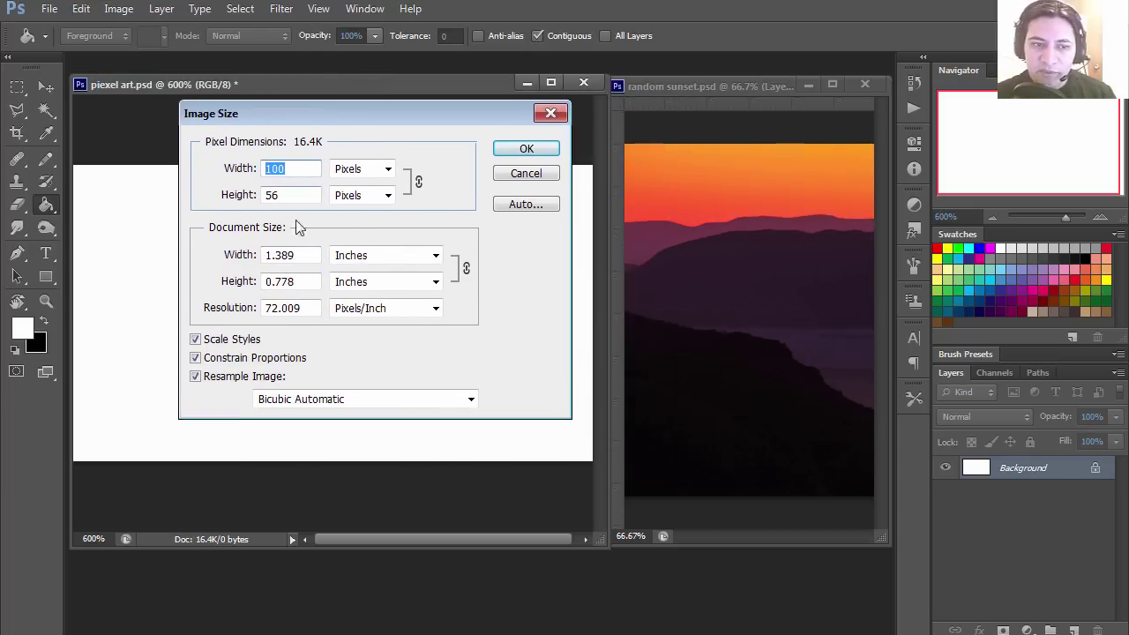
left_click(291, 170)
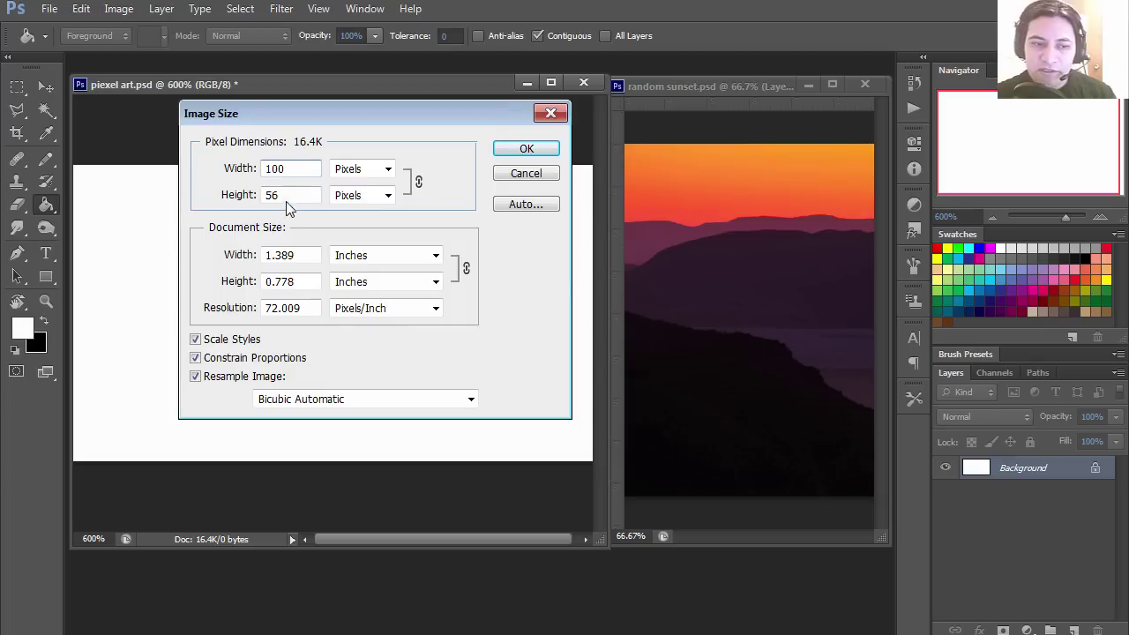
key("Tab")
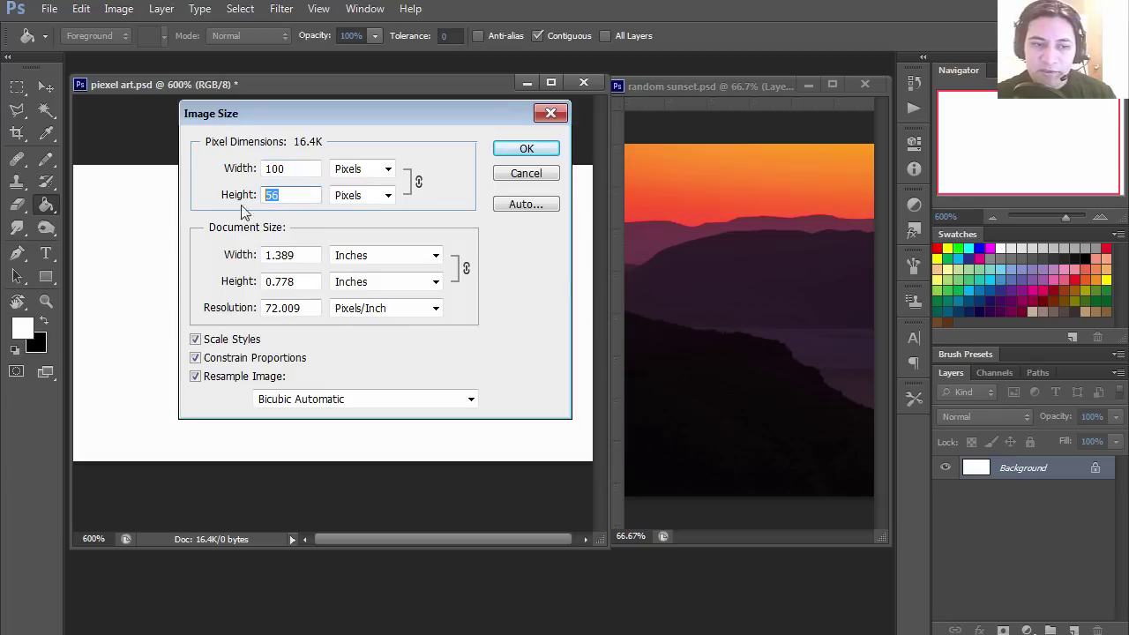
left_click(526, 173)
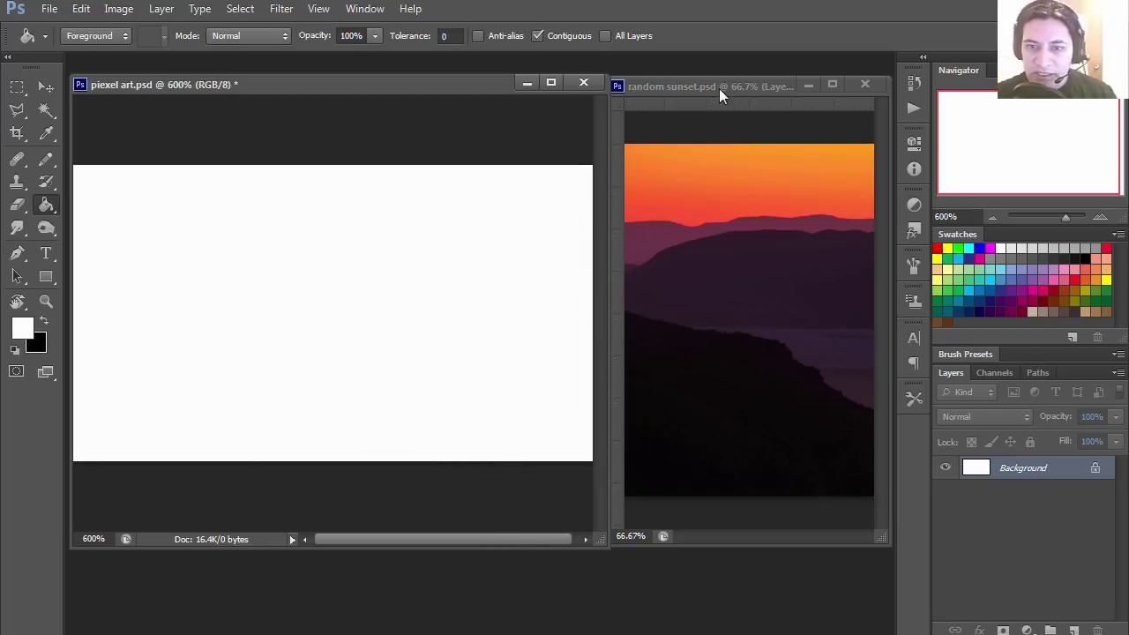
Nudge both windows and sample the orange at the top of the sunset sky.
left_click_drag(719, 89, 743, 91)
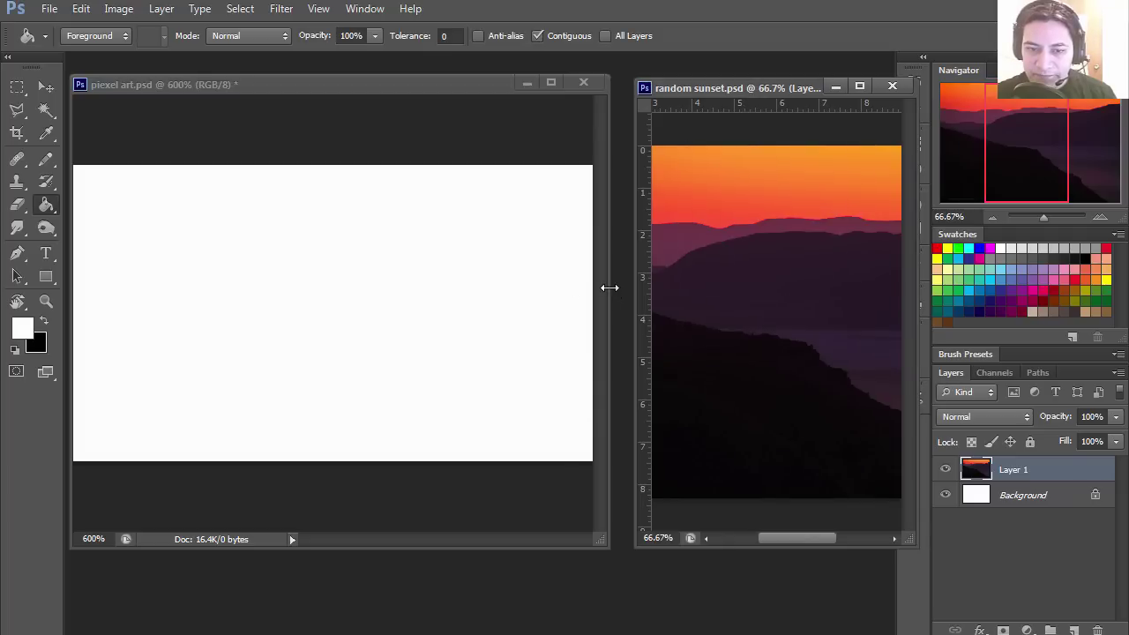
left_click_drag(609, 287, 630, 289)
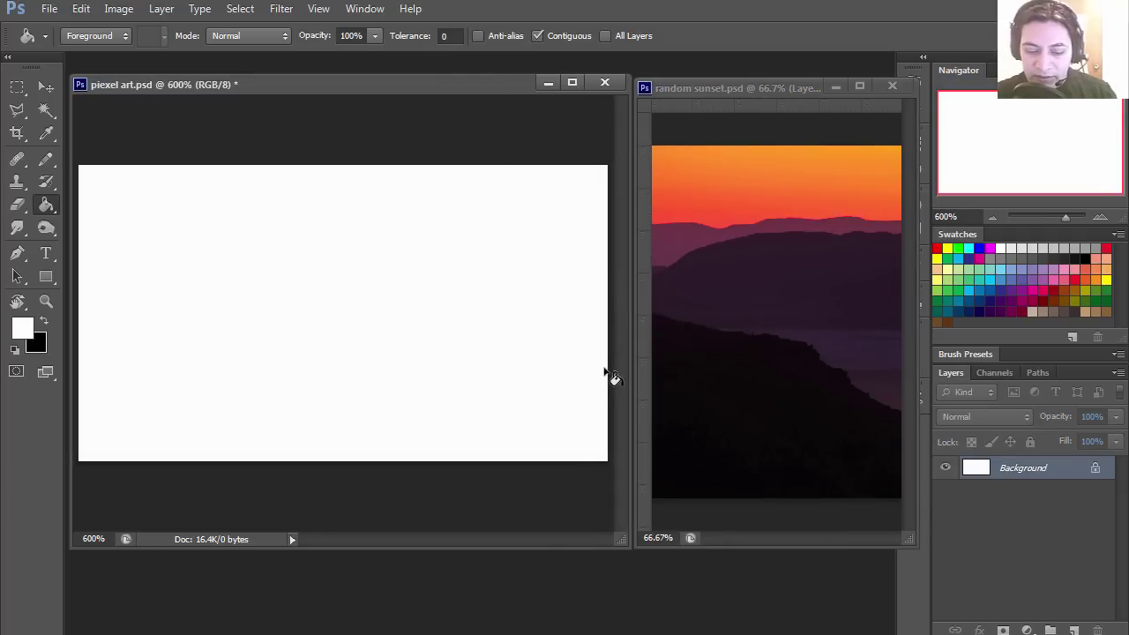
key("i")
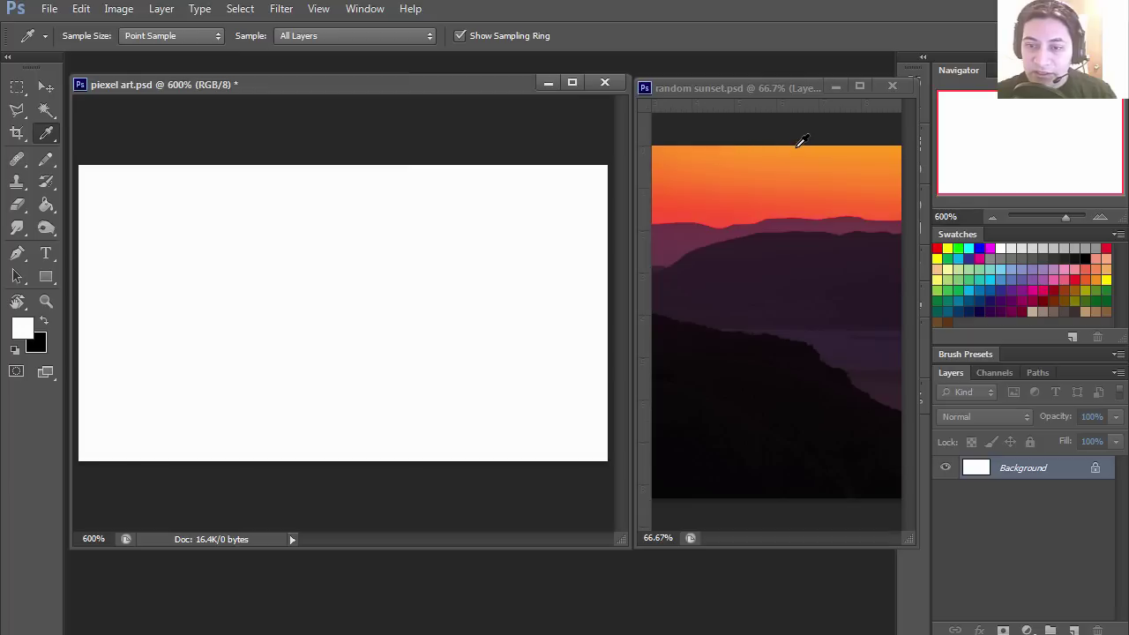
left_click(797, 146)
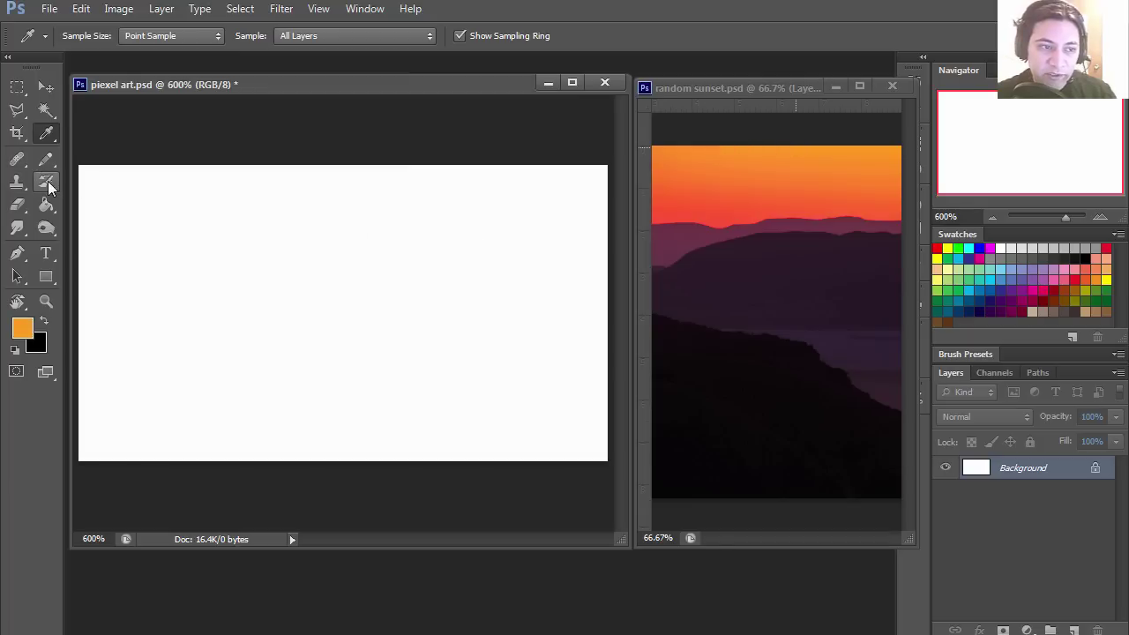
Paint Bucket the whole canvas with that orange, then sample a slightly darker orange.
left_click(46, 207)
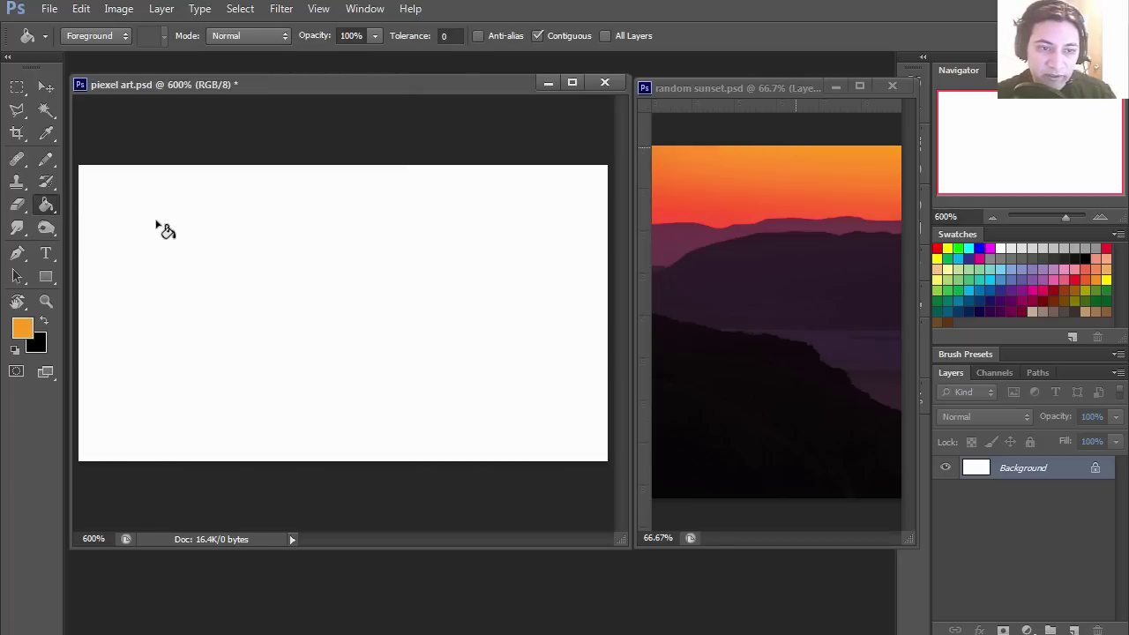
left_click(212, 281)
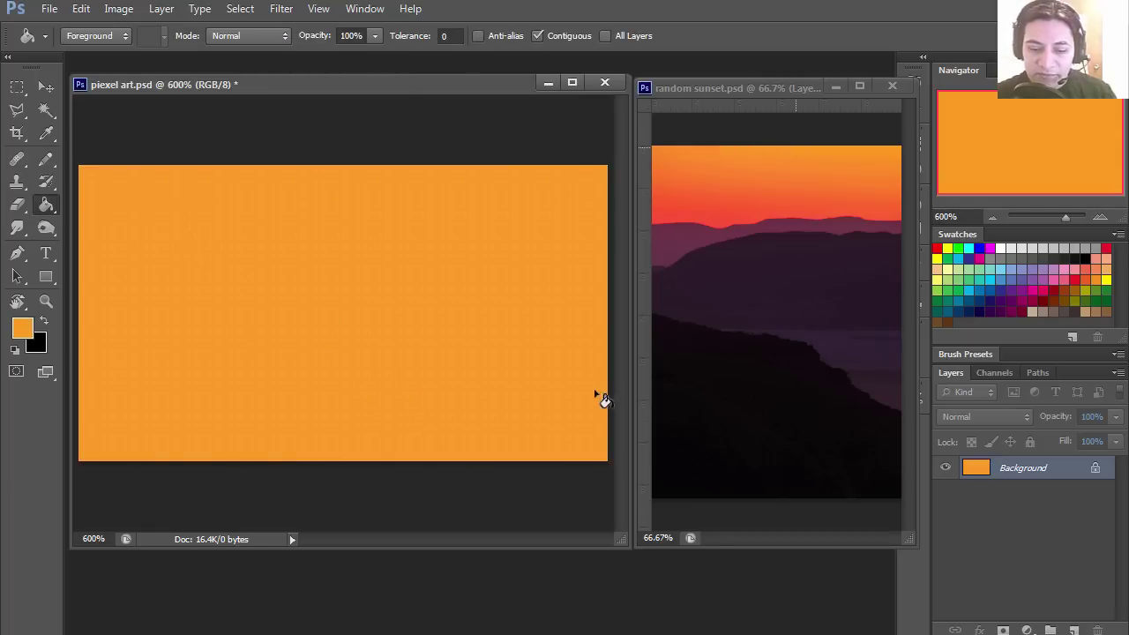
key("i")
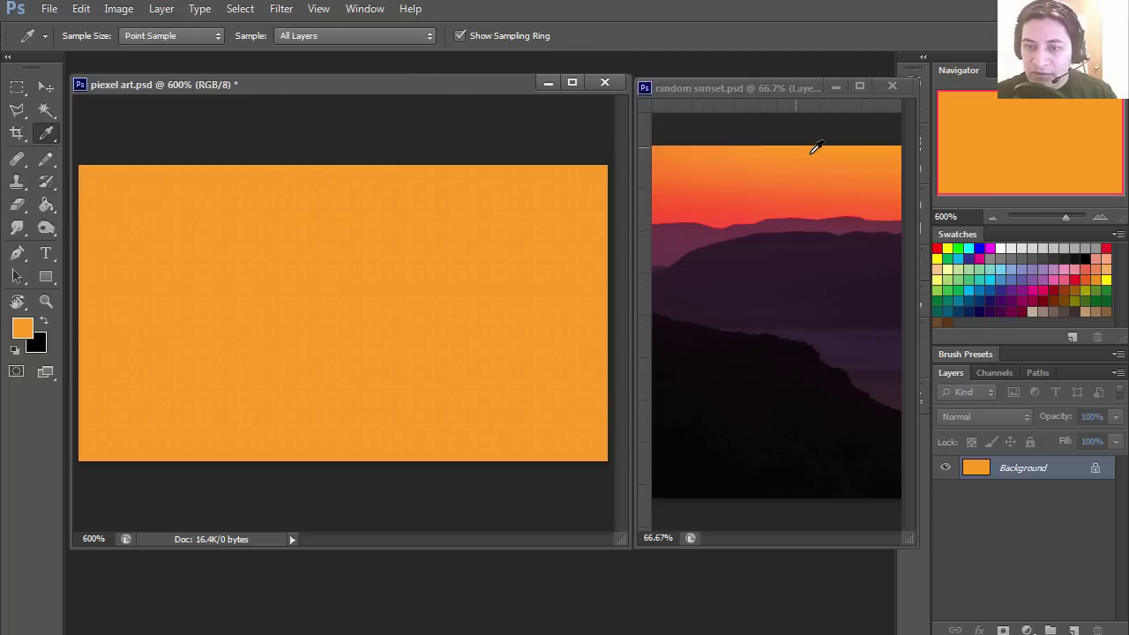
left_click(814, 166)
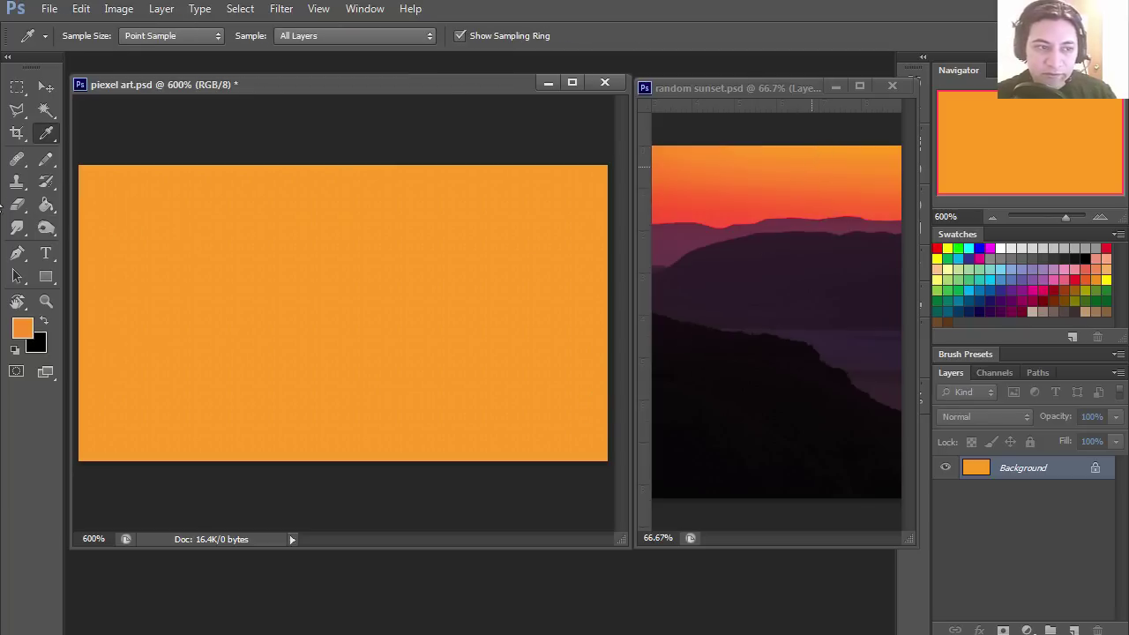
Outline a wavy stepped band near the top with the Pencil and fill it darker orange.
left_click(45, 158)
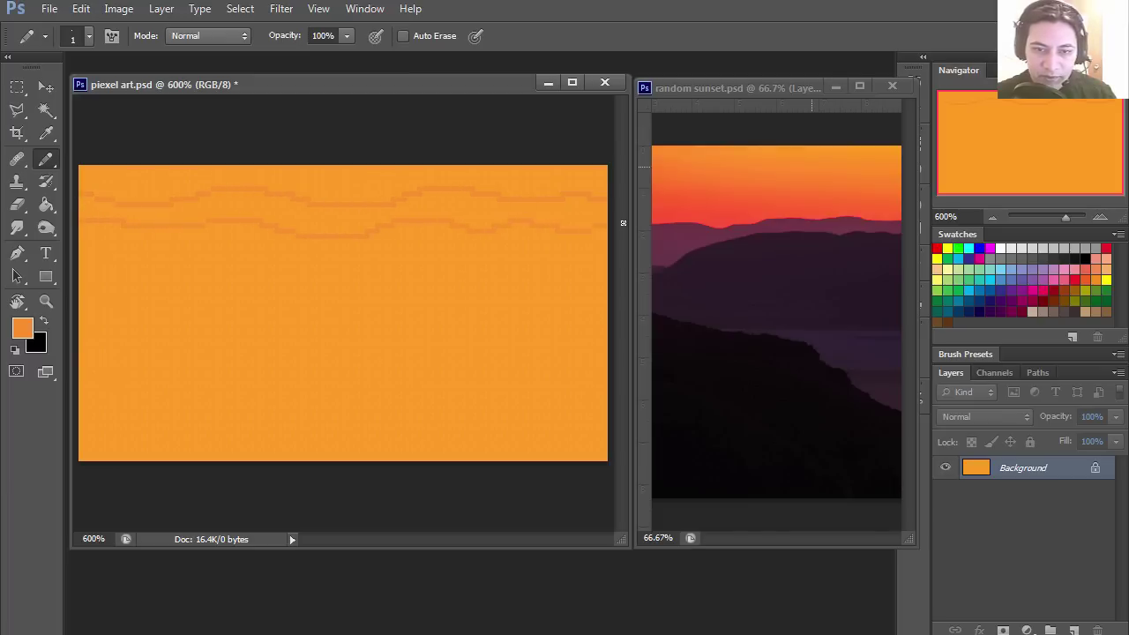
key("g")
left_click(509, 217)
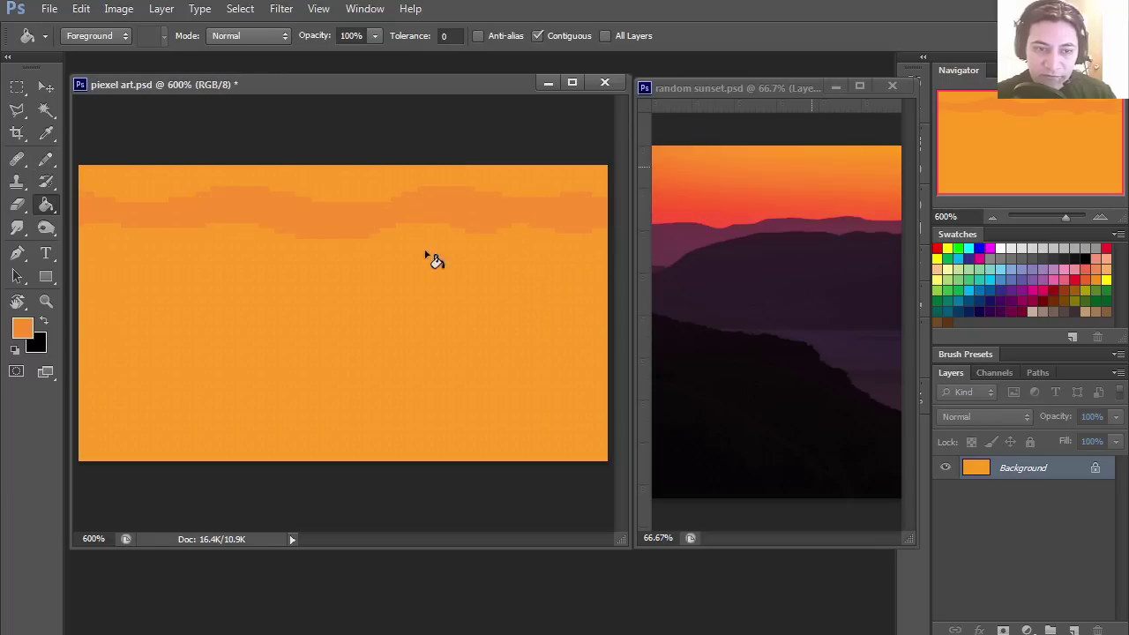
key("i")
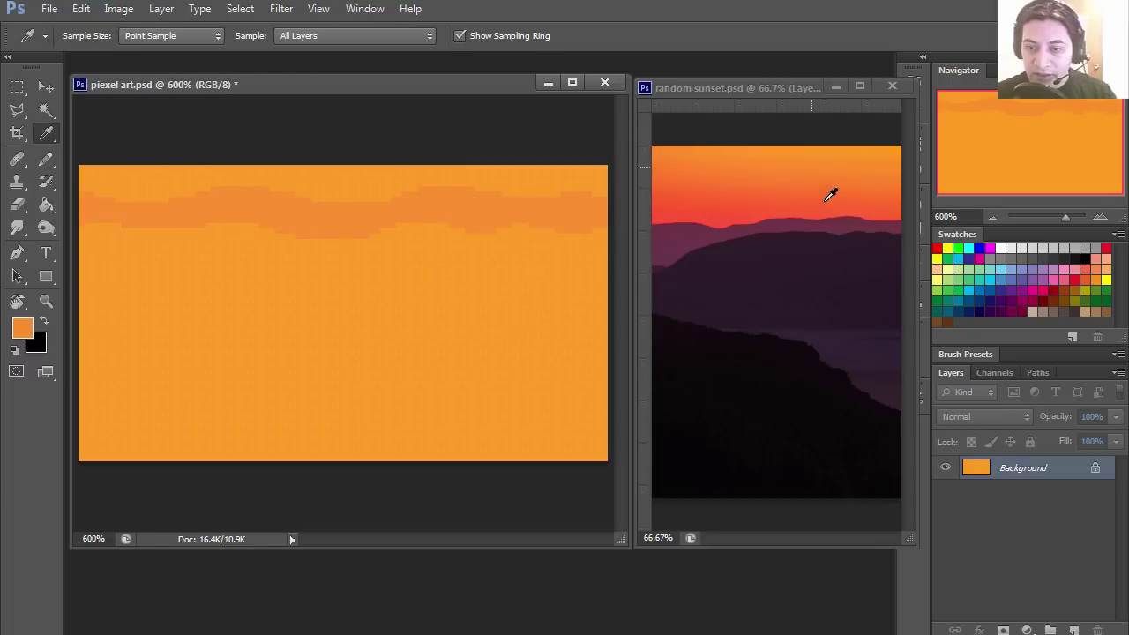
Sample a redder orange, pencil a stepped line below the top band, and fill above it.
left_click(833, 175)
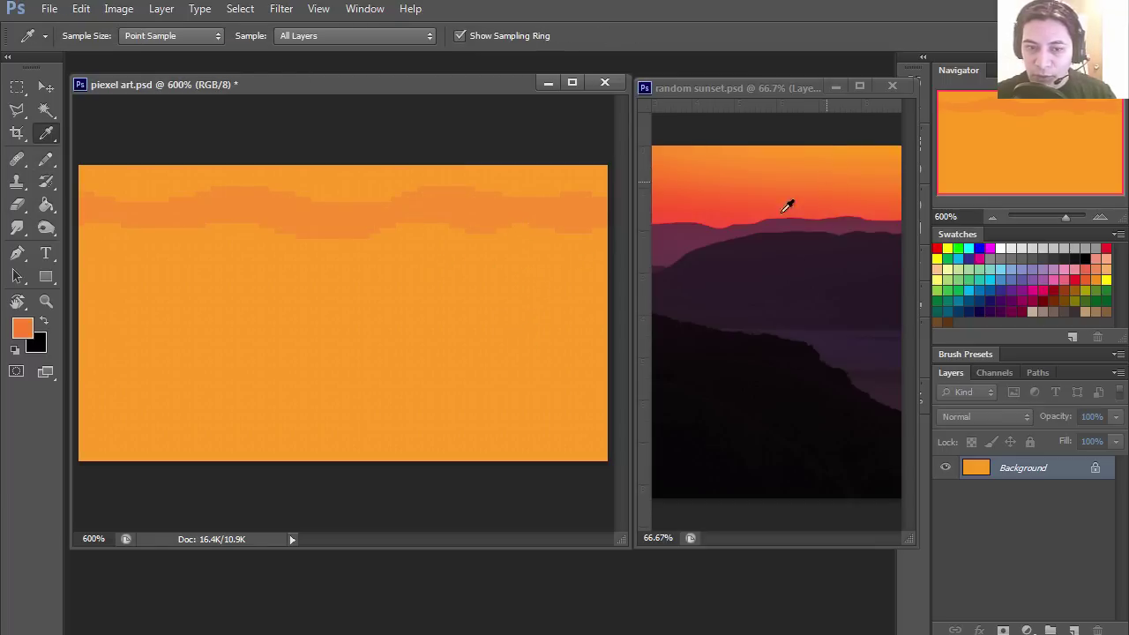
left_click(45, 158)
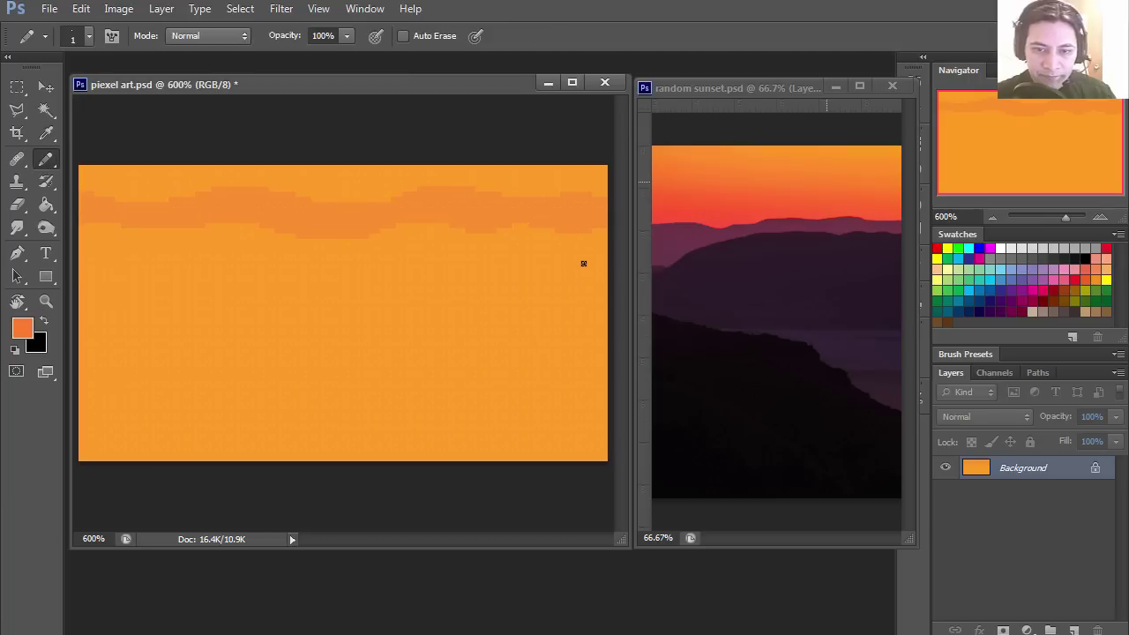
mouse_move(602, 258)
left_mouse_down()
mouse_move(520, 261)
mouse_move(454, 241)
mouse_move(335, 262)
mouse_move(187, 236)
mouse_move(122, 248)
left_mouse_up()
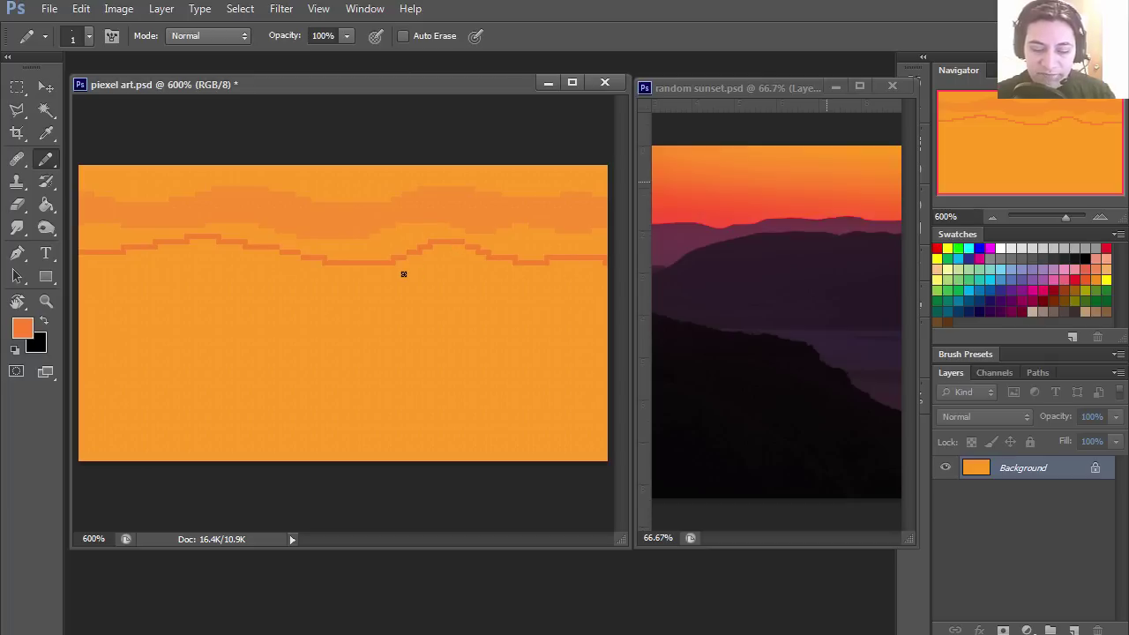
key("g")
left_click(403, 258)
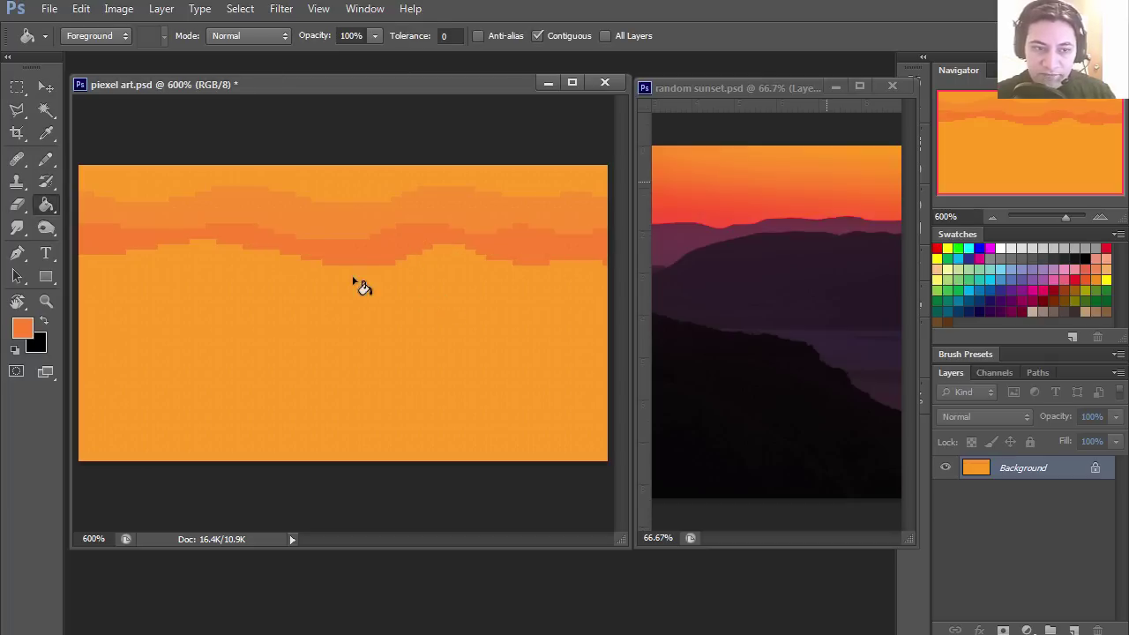
Sample the reference's red glow and add a red stepped band below the orange bands.
key("i")
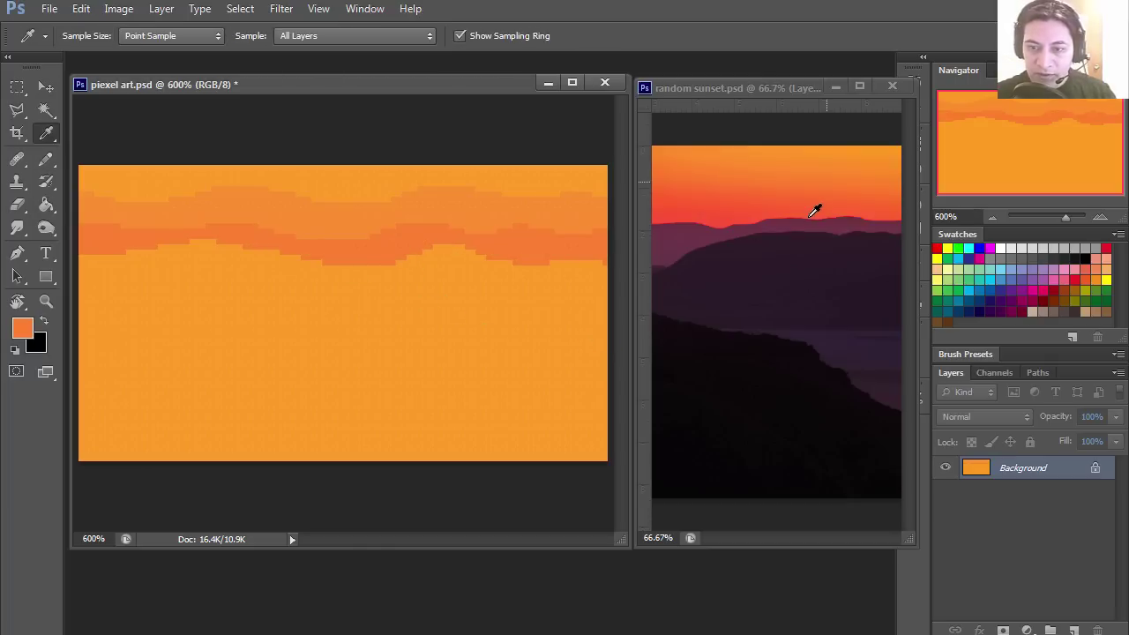
left_click(812, 213)
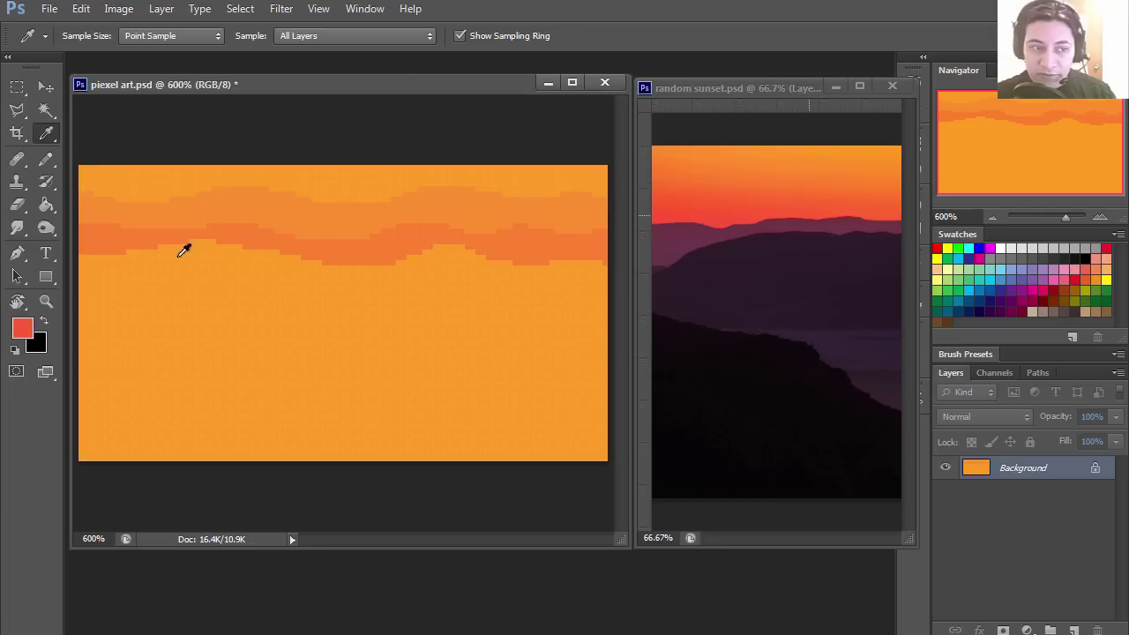
left_click(46, 159)
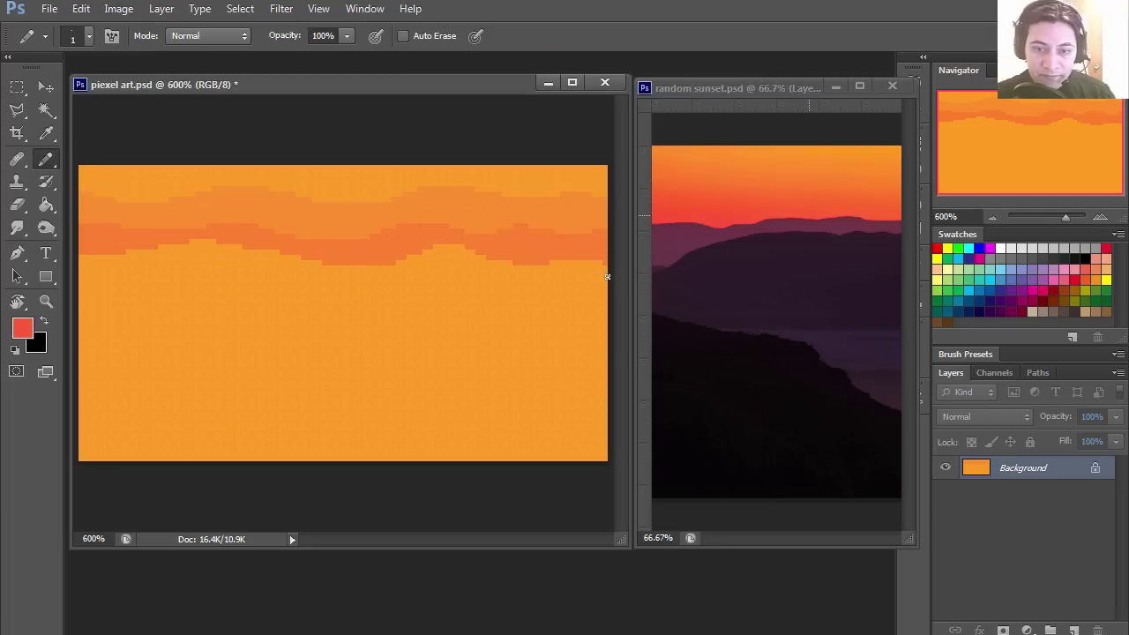
mouse_move(547, 285)
left_mouse_down()
mouse_move(450, 266)
mouse_move(291, 281)
mouse_move(206, 261)
mouse_move(73, 279)
left_mouse_up()
key("g")
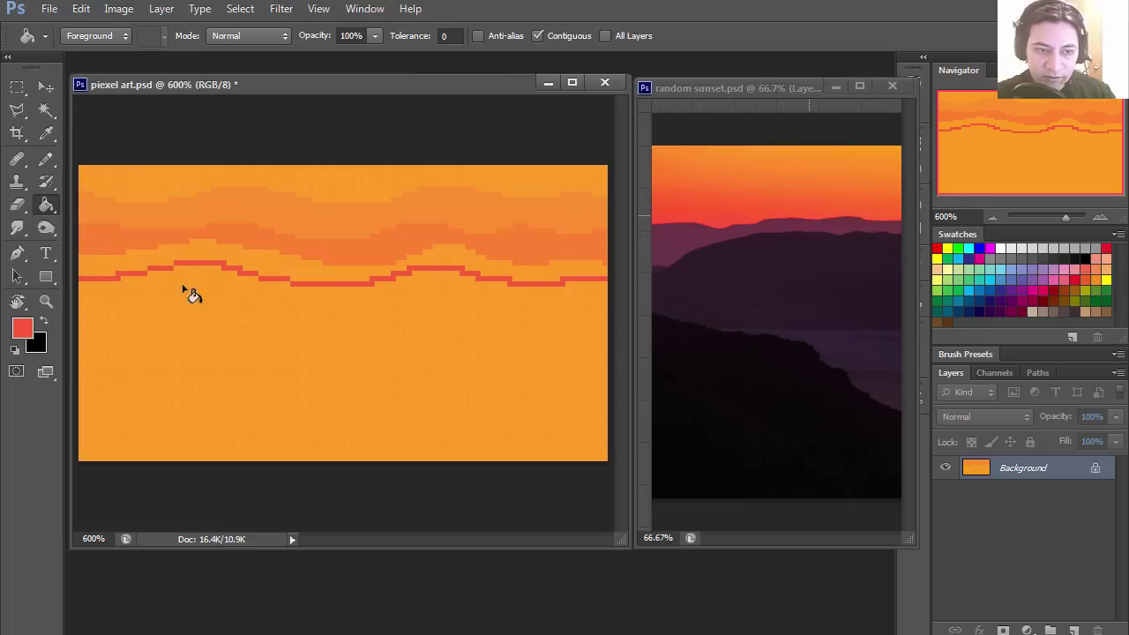
left_click(266, 270)
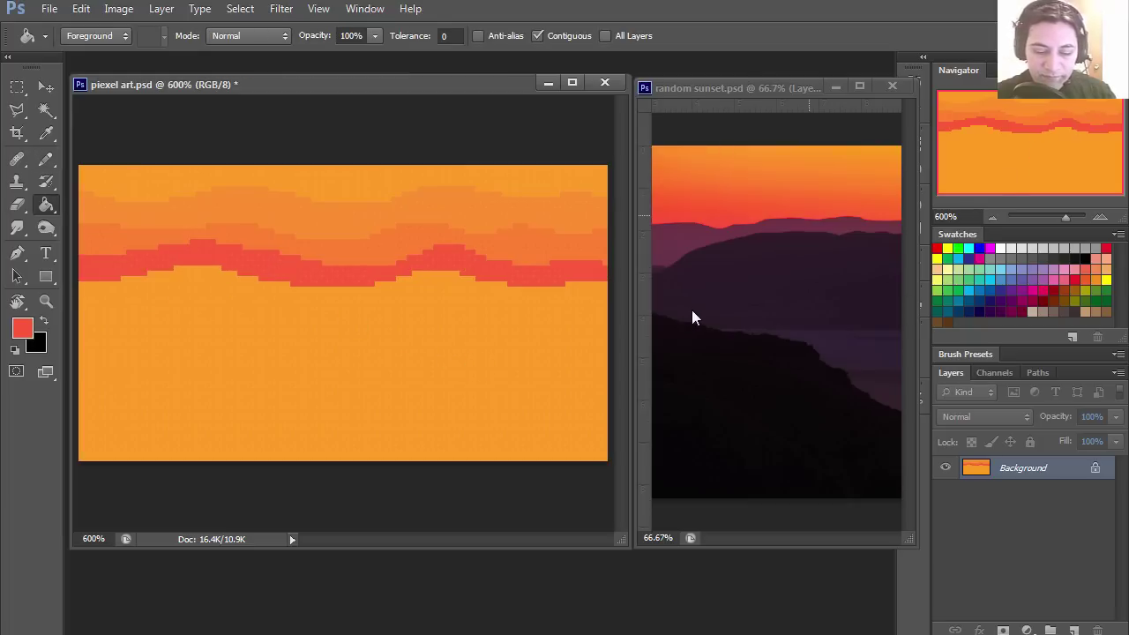
Sample the distant hills' purple and add a stepped purple hill band beneath the red.
key("i")
left_click(842, 218)
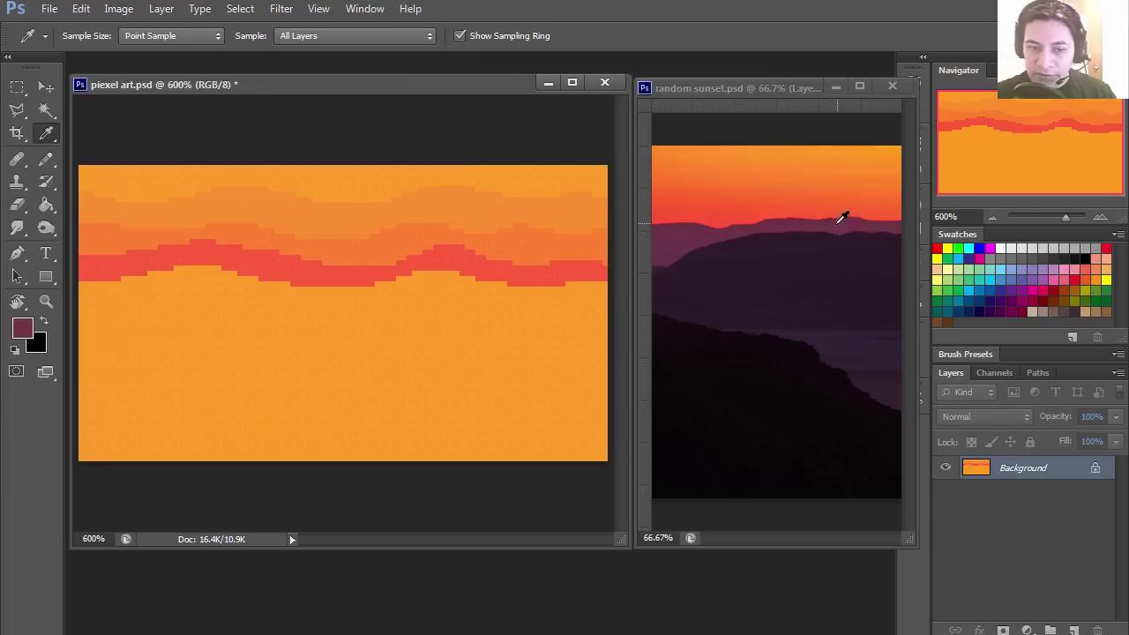
left_click(47, 158)
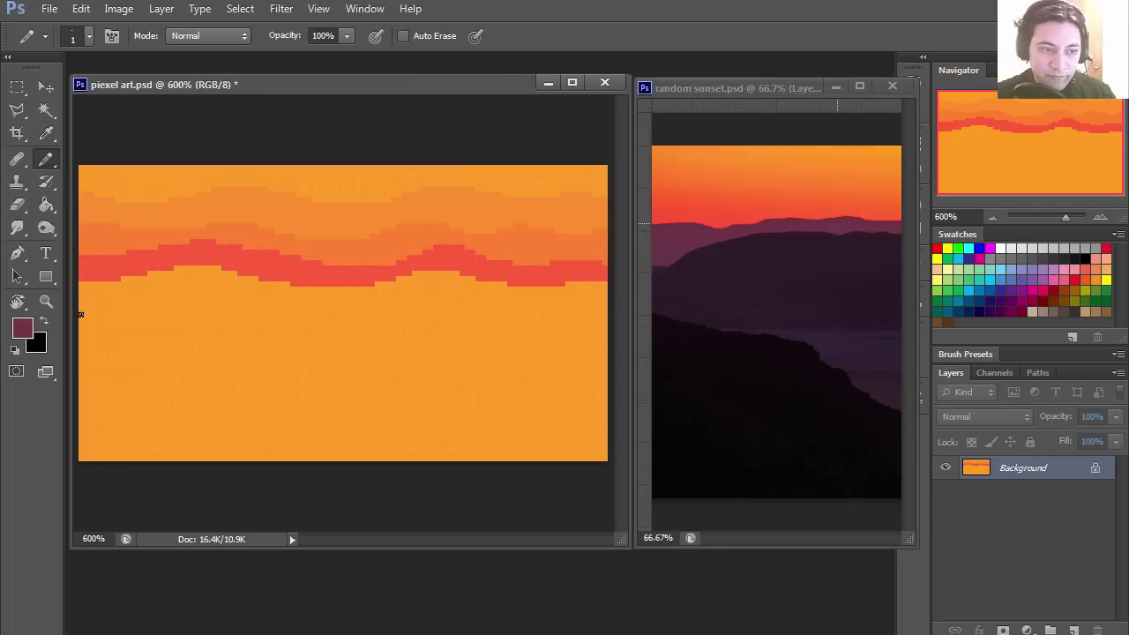
mouse_move(78, 349)
left_mouse_down()
mouse_move(159, 303)
mouse_move(209, 300)
mouse_move(315, 319)
mouse_move(453, 295)
mouse_move(616, 333)
left_mouse_up()
key("g")
left_click(587, 312)
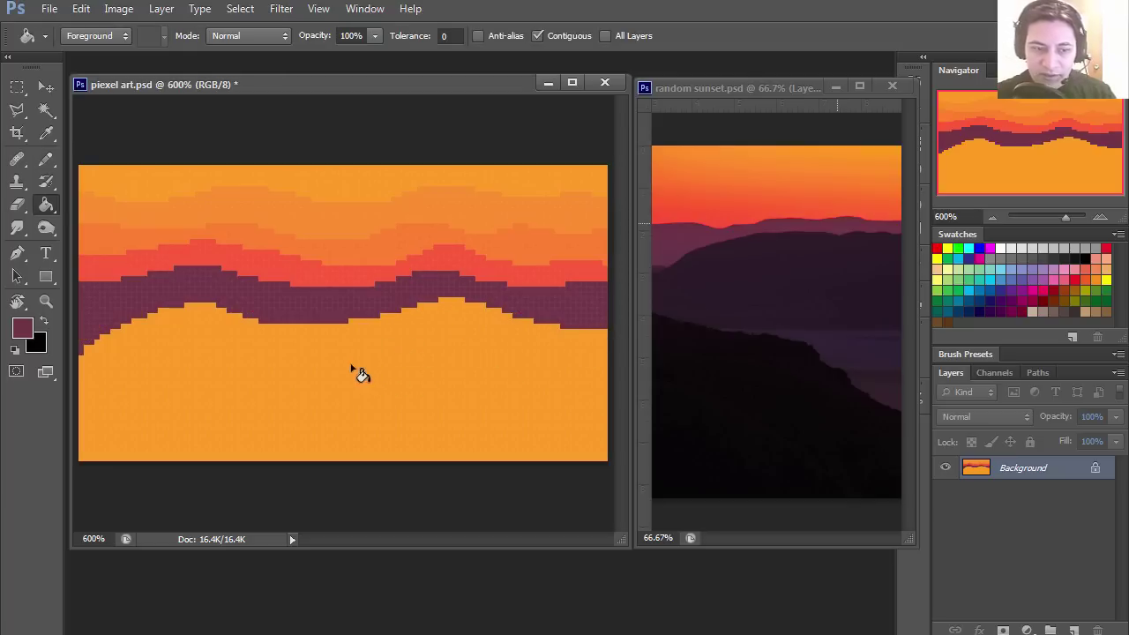
Sample the near-hill dark purple, pencil two ridge lines, and fill the pocket and main hills.
key("i")
left_click(799, 239)
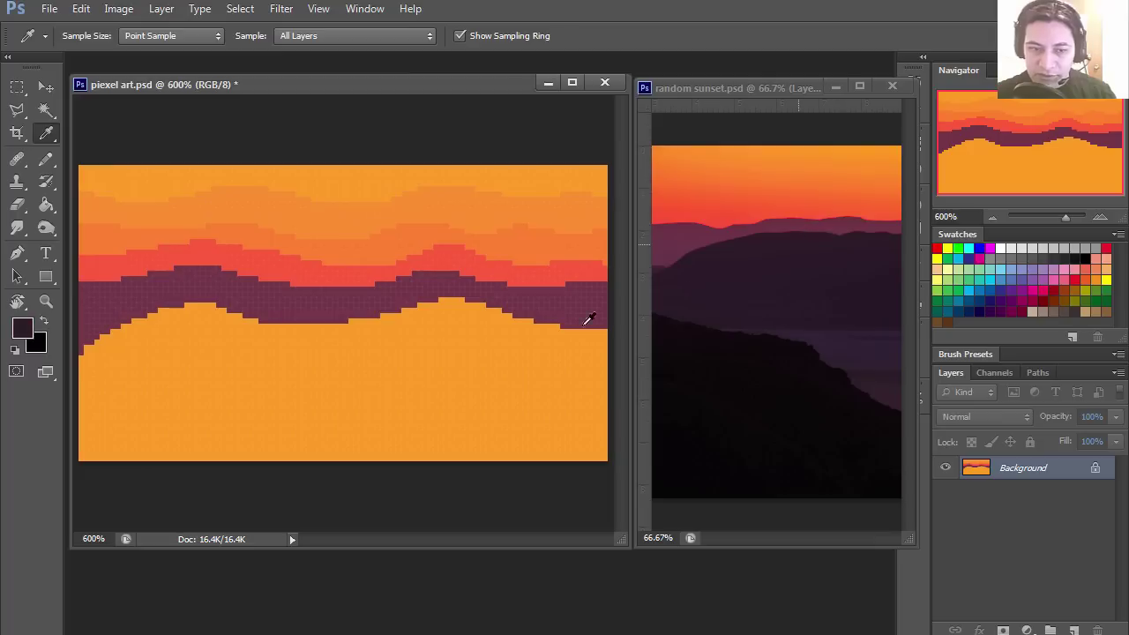
left_click(45, 160)
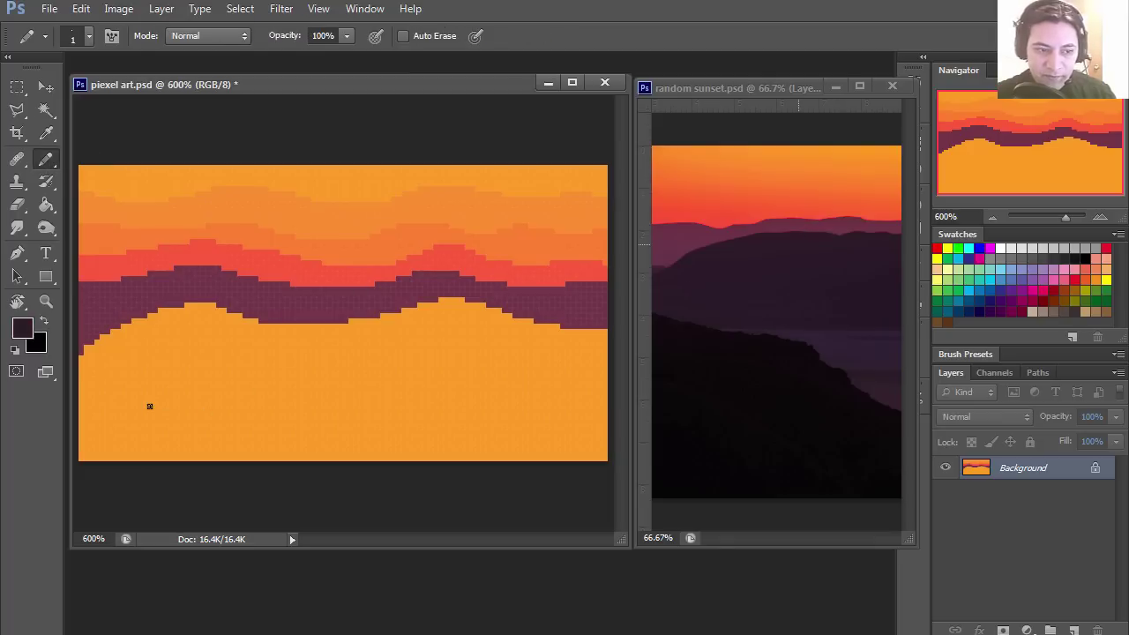
mouse_move(162, 368)
left_mouse_down()
mouse_move(239, 325)
mouse_move(432, 302)
mouse_move(486, 302)
mouse_move(611, 330)
left_mouse_up()
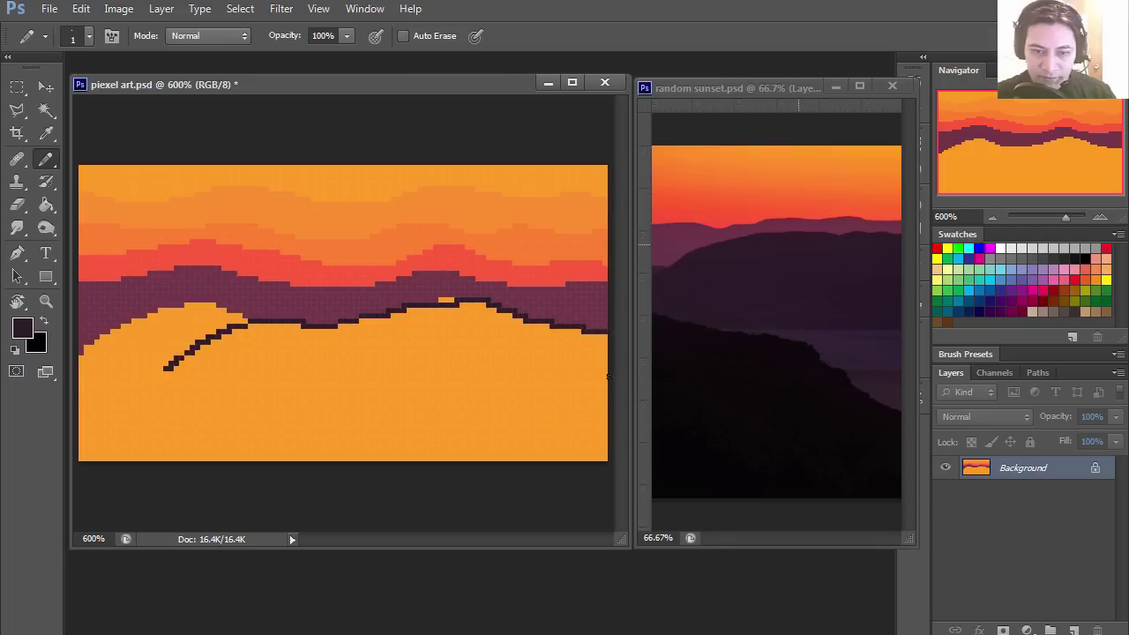
mouse_move(574, 405)
left_mouse_down()
mouse_move(257, 373)
mouse_move(177, 384)
mouse_move(161, 382)
mouse_move(165, 367)
mouse_move(95, 354)
left_mouse_up()
key("g")
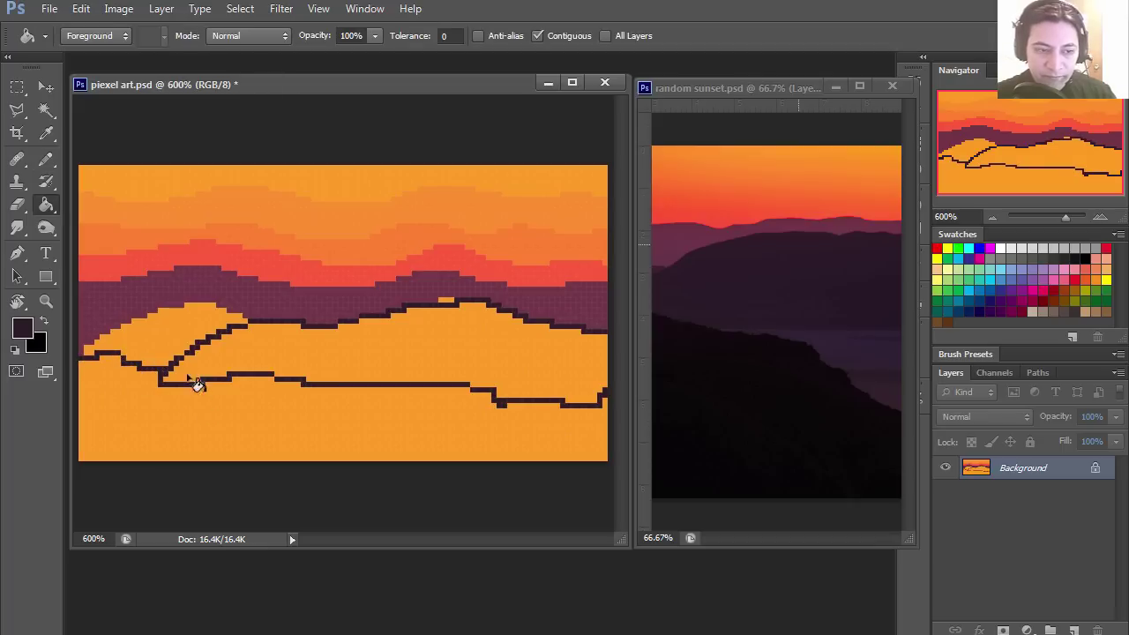
left_click(182, 339)
left_click(273, 368)
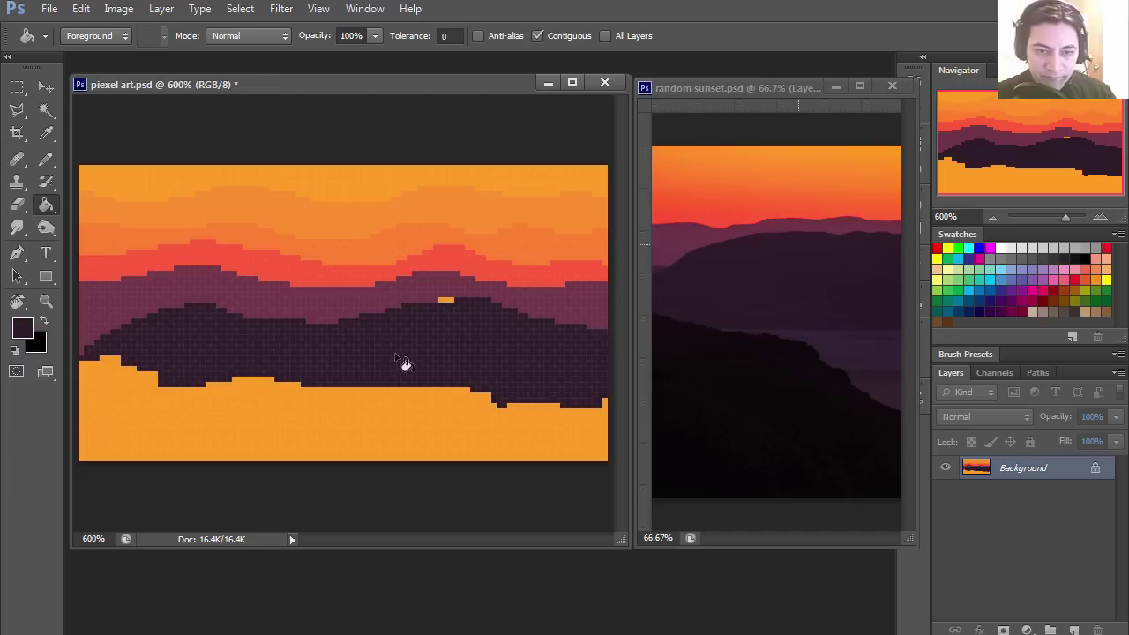
Fill the stray orange gap in the dark hills and widen the reference to show its right side.
left_click(446, 301)
left_click(781, 91)
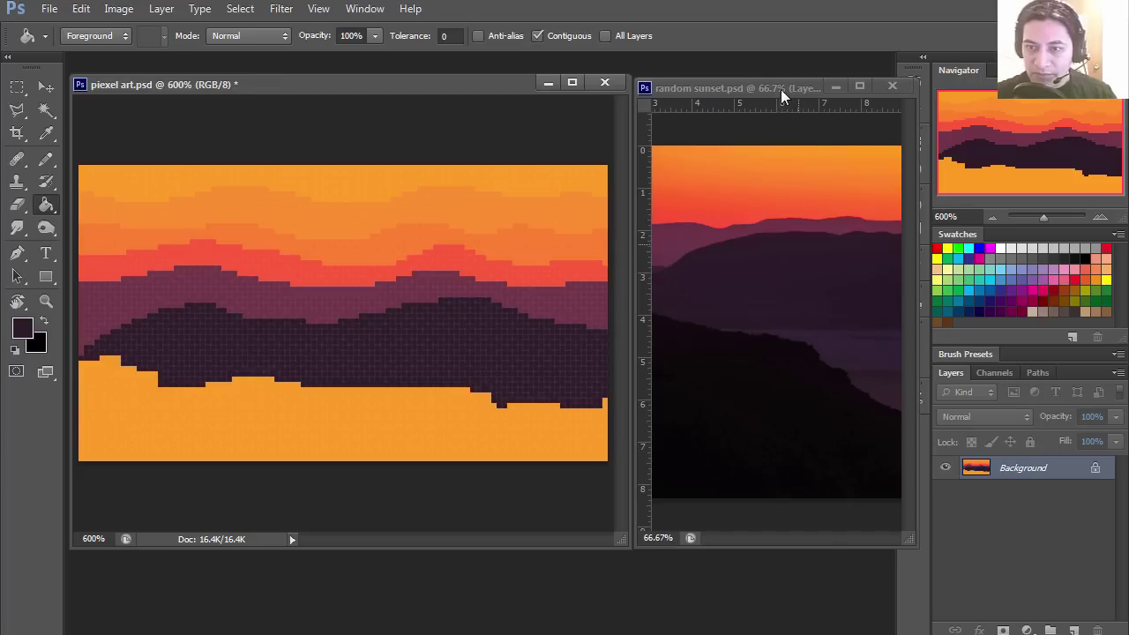
left_click_drag(633, 333, 653, 347)
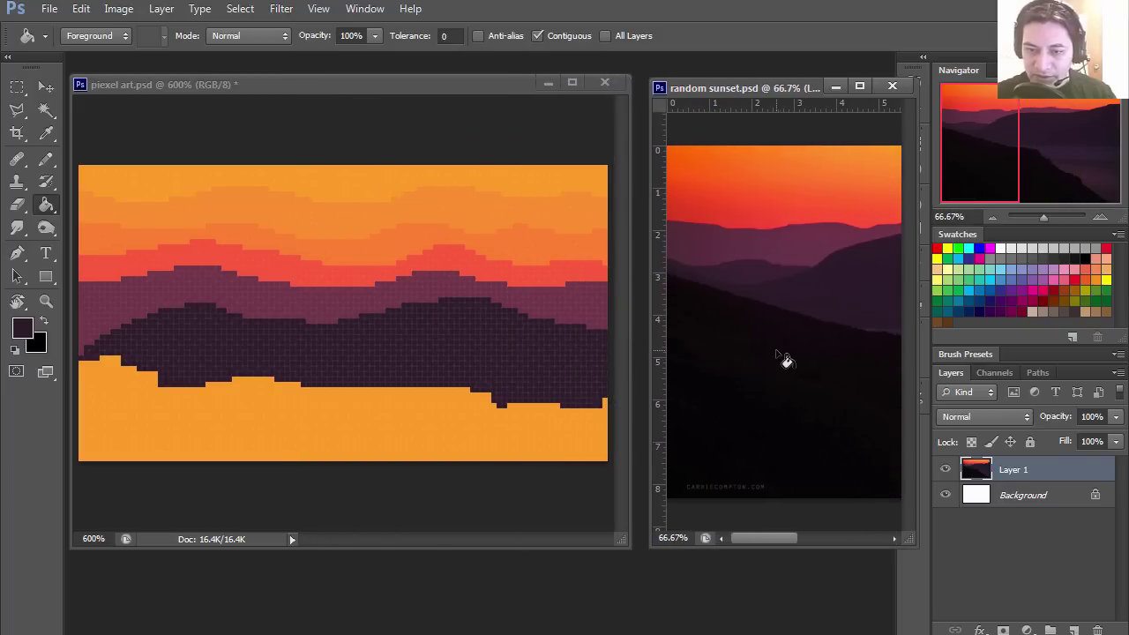
left_click_drag(783, 360, 715, 356)
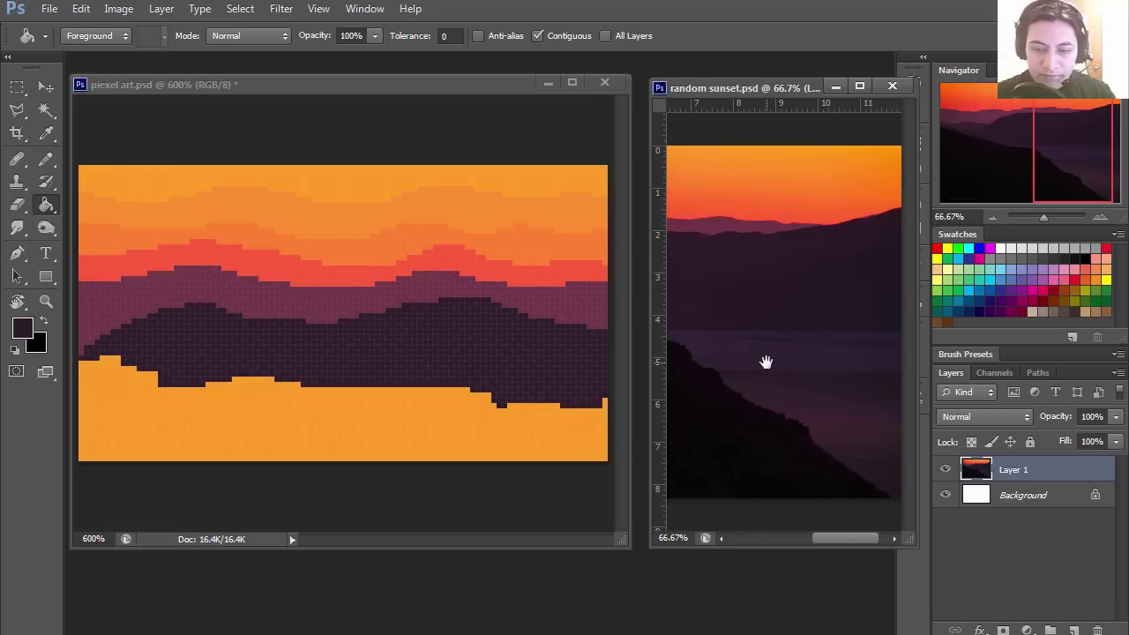
key("i")
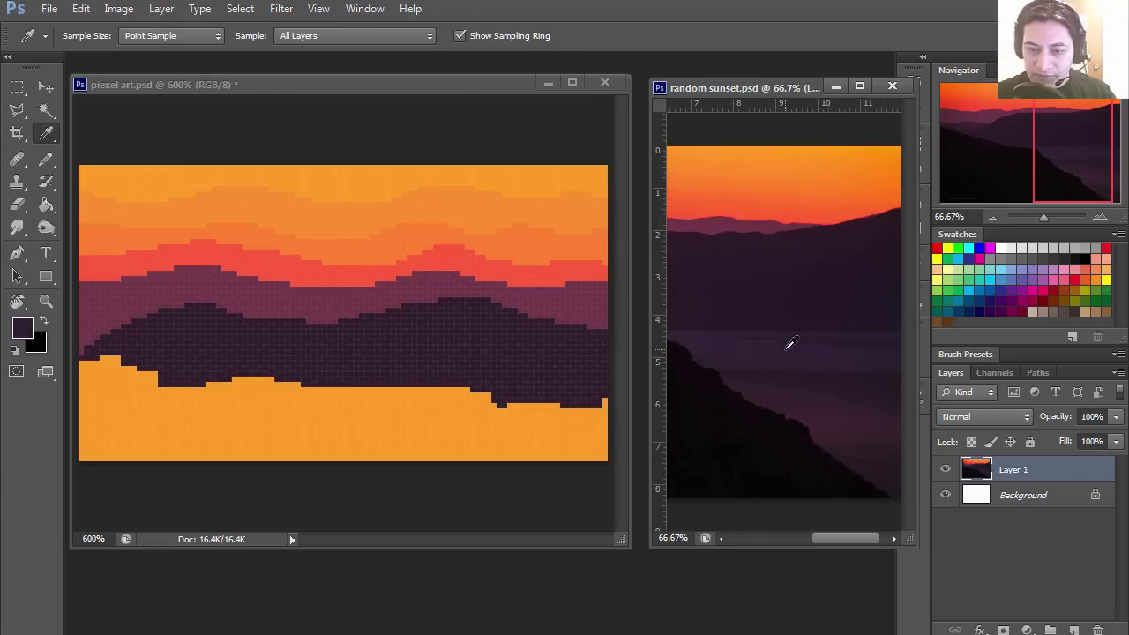
Fill the bottom orange strip with deep purple sampled from the reference foreground.
left_click(46, 159)
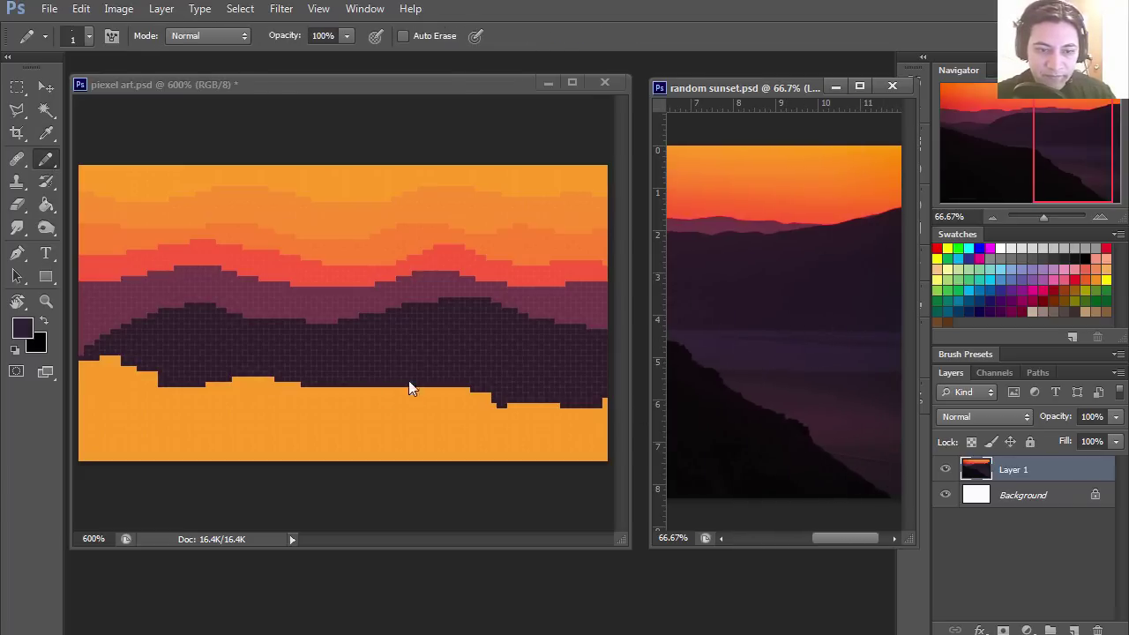
left_click(409, 361)
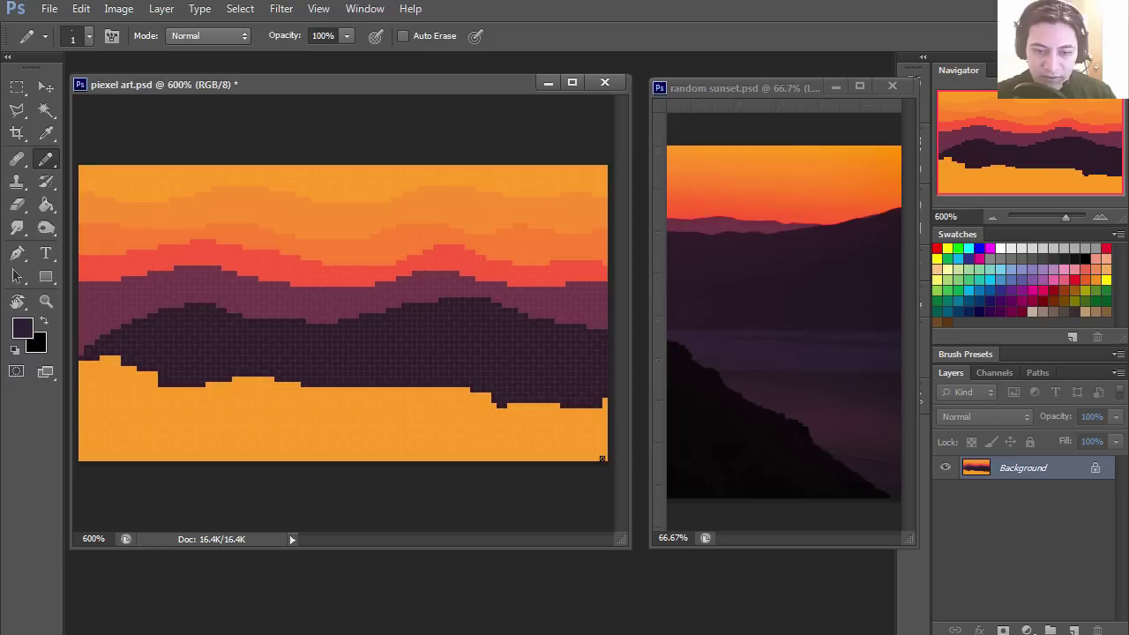
key("g")
left_click(444, 446)
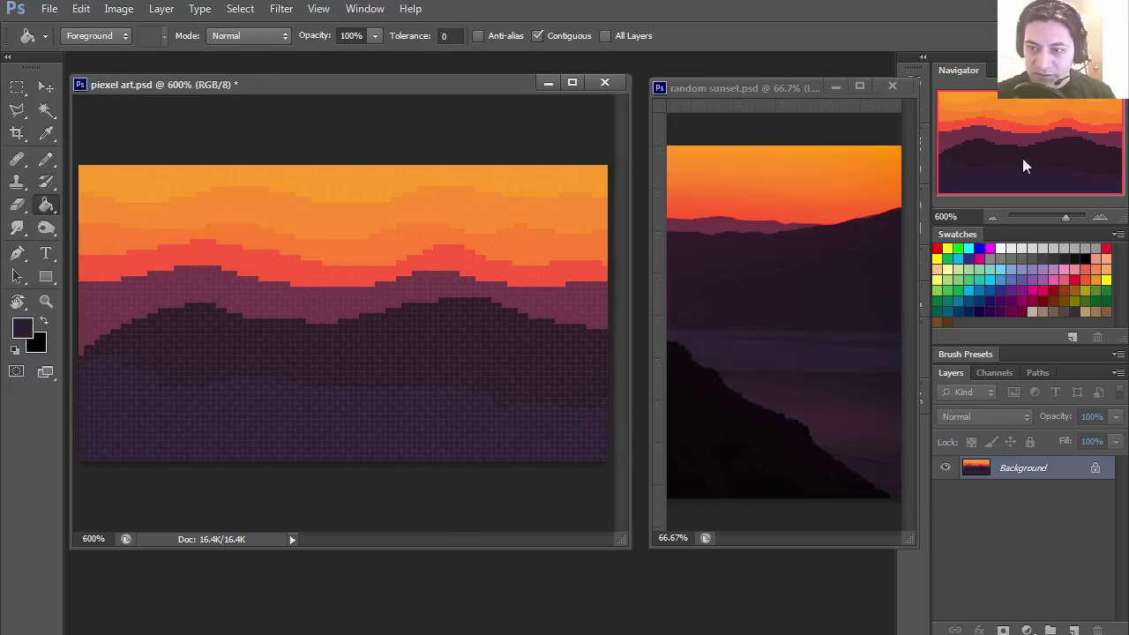
key("i")
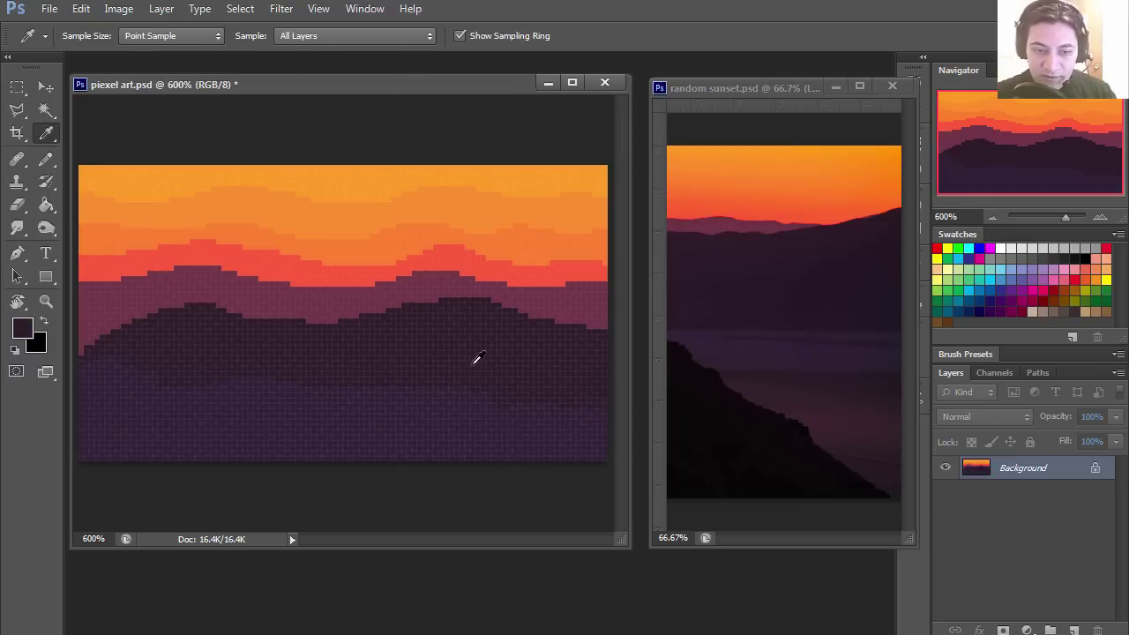